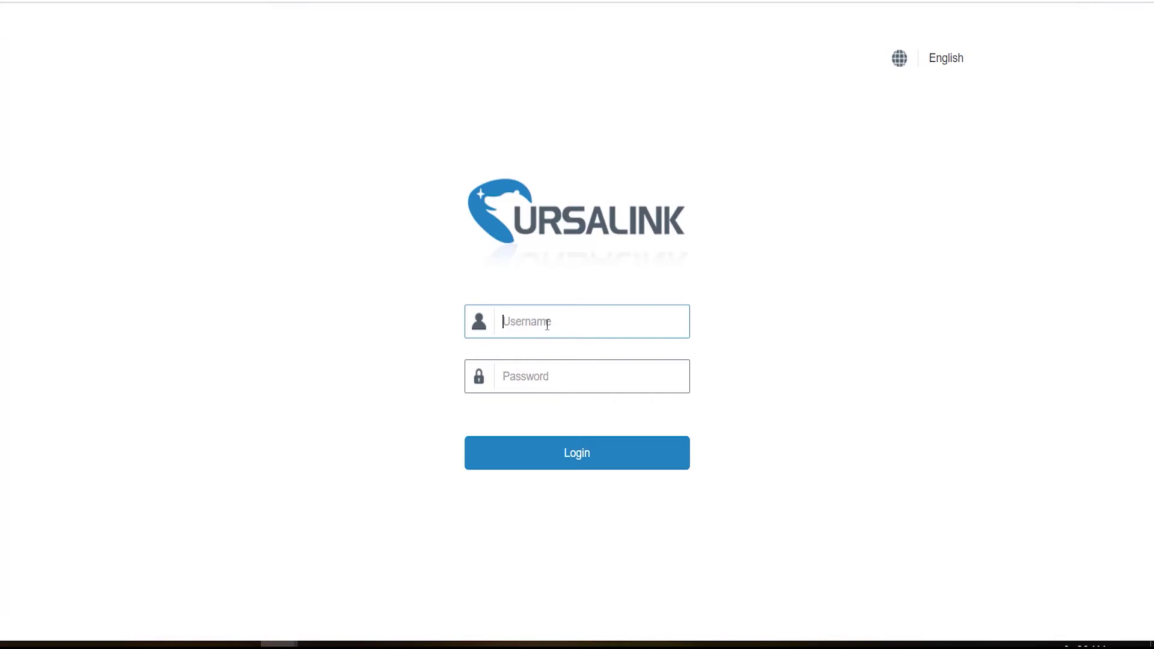
Step: Log in to the gateway web GUI with the credentials and dismiss the change-password prompt
{"action": "key", "text": "Tab"}
{"action": "key", "text": "Return"}
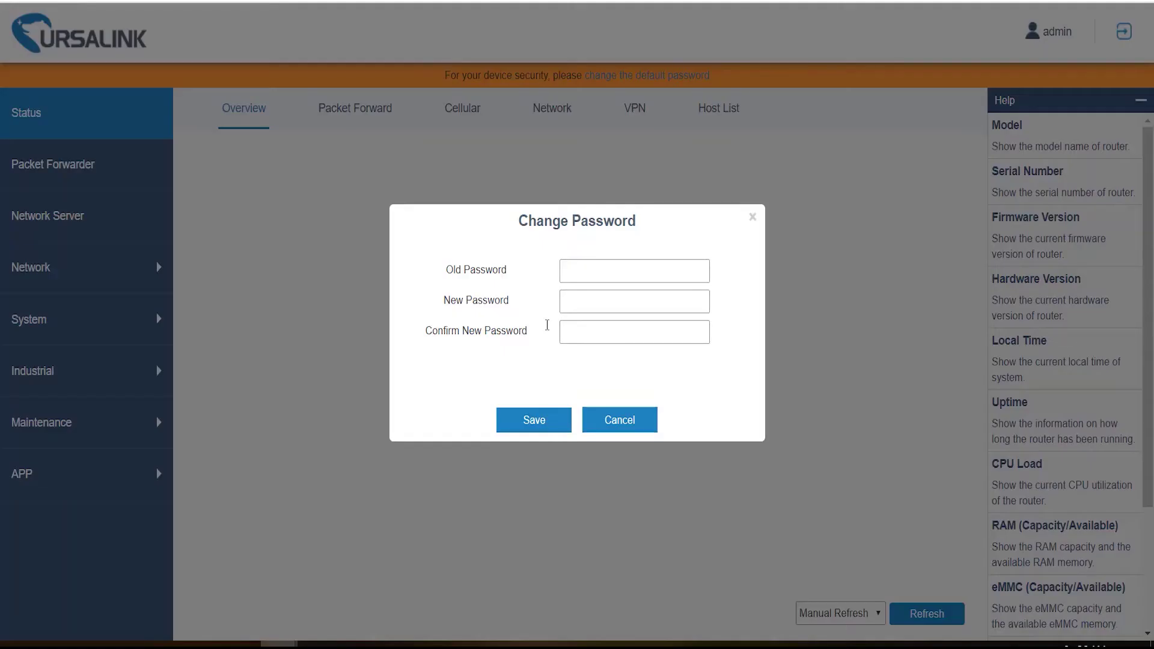
{"action": "left_click", "coordinate": [609, 420]}
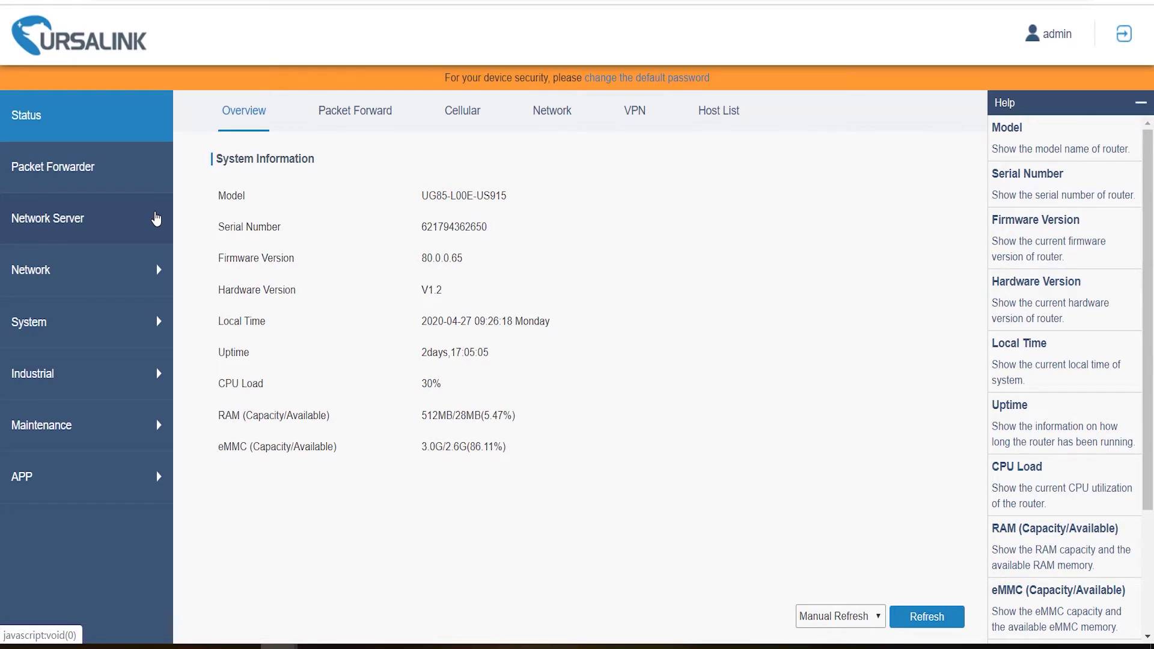
Step: Enable Ursalink Cloud mode in the gateway's Network Server settings
{"action": "left_click", "coordinate": [155, 218]}
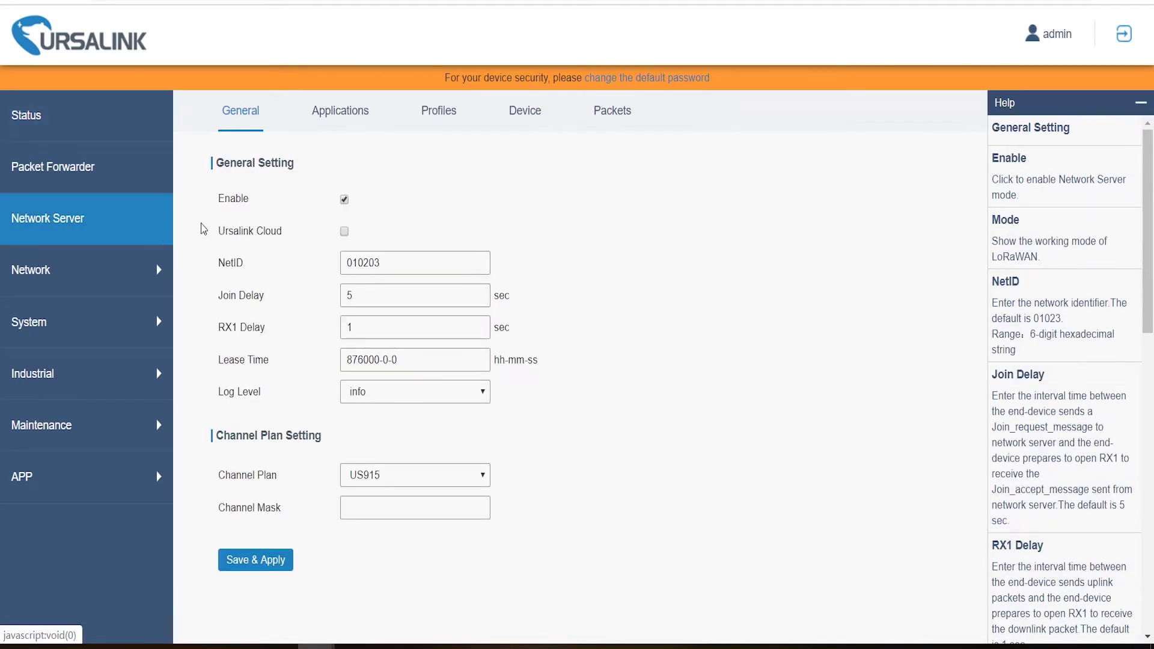
{"action": "left_click", "coordinate": [343, 230]}
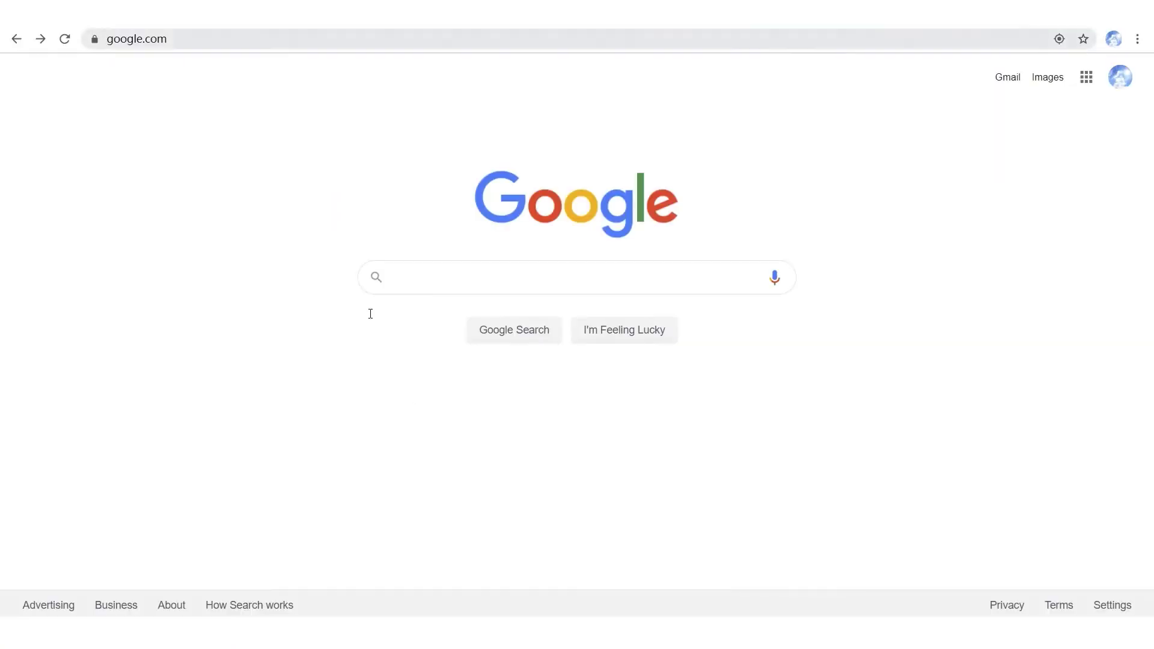
Step: Open the cloud.ursalink.com registration form and enter the email and password twice
{"action": "left_click", "coordinate": [182, 41]}
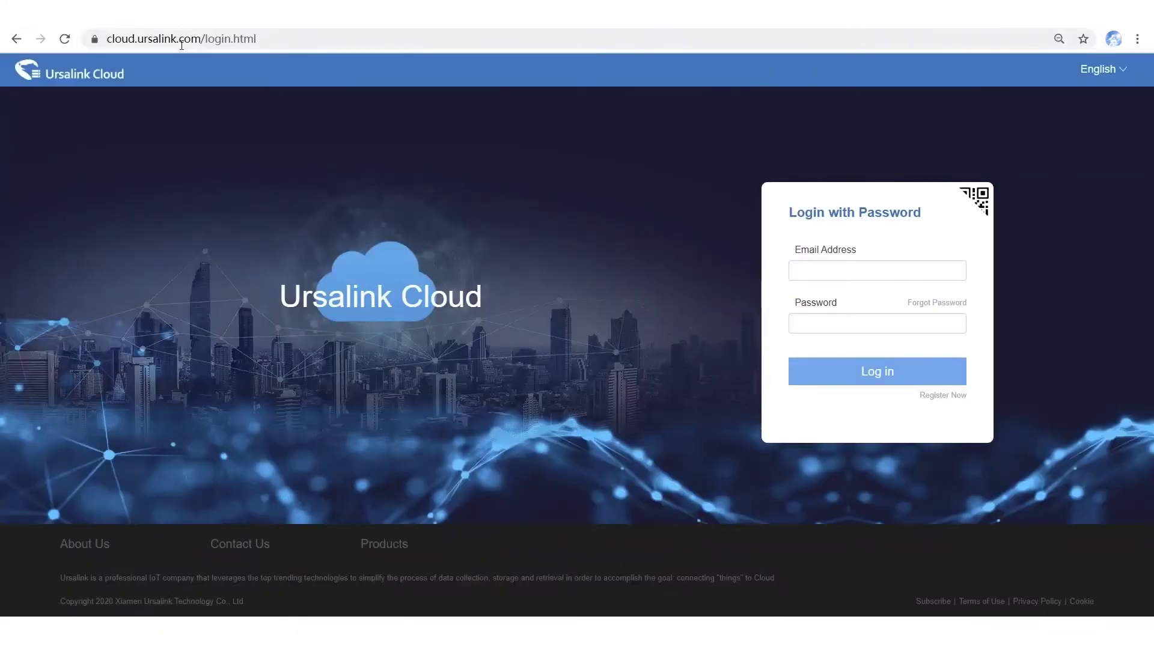
{"action": "left_click", "coordinate": [930, 403]}
{"action": "left_click", "coordinate": [599, 279]}
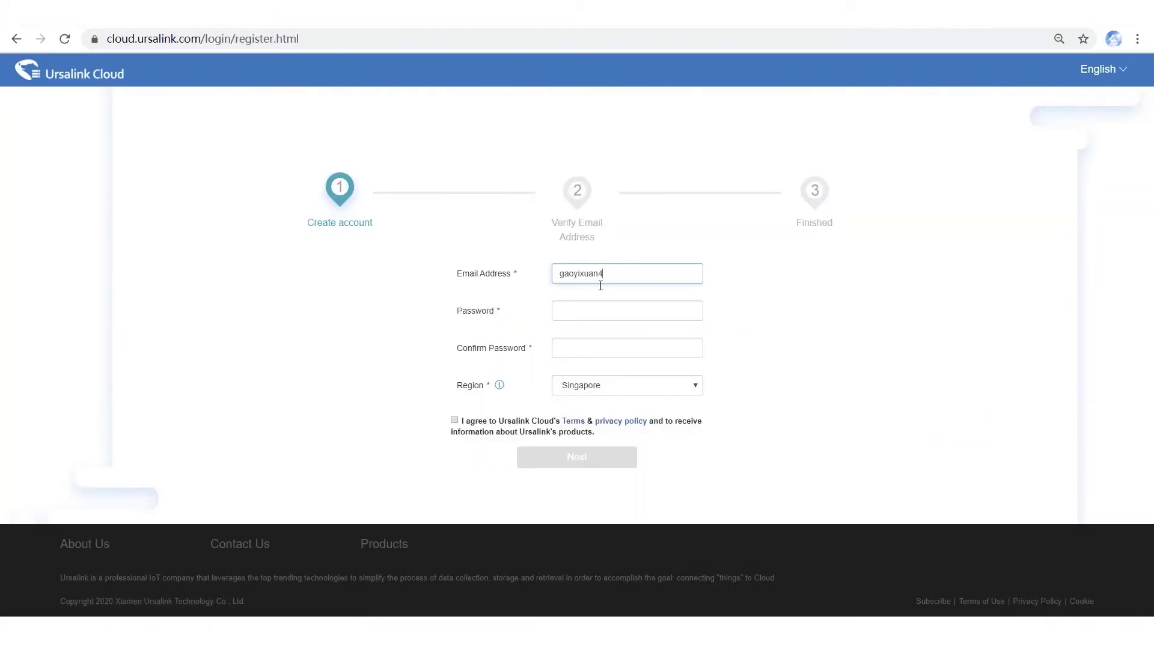
{"action": "key", "text": "Tab"}
{"action": "type", "text": "*****"}
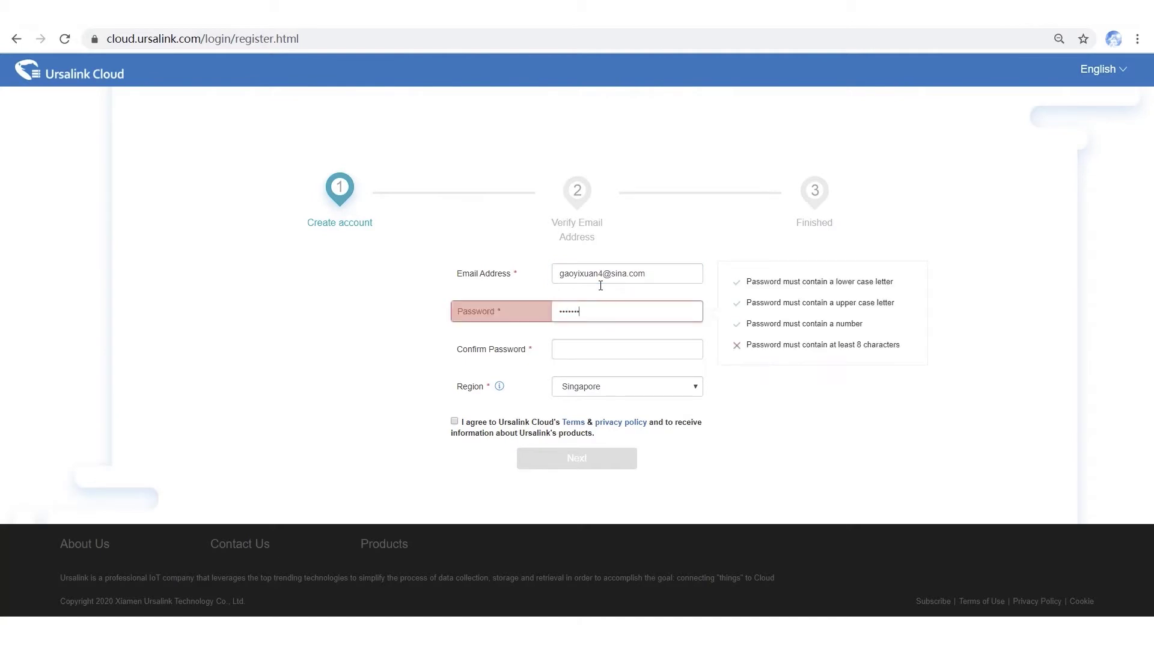
{"action": "type", "text": "*******"}
{"action": "left_click", "coordinate": [594, 350]}
{"action": "type", "text": "*"}
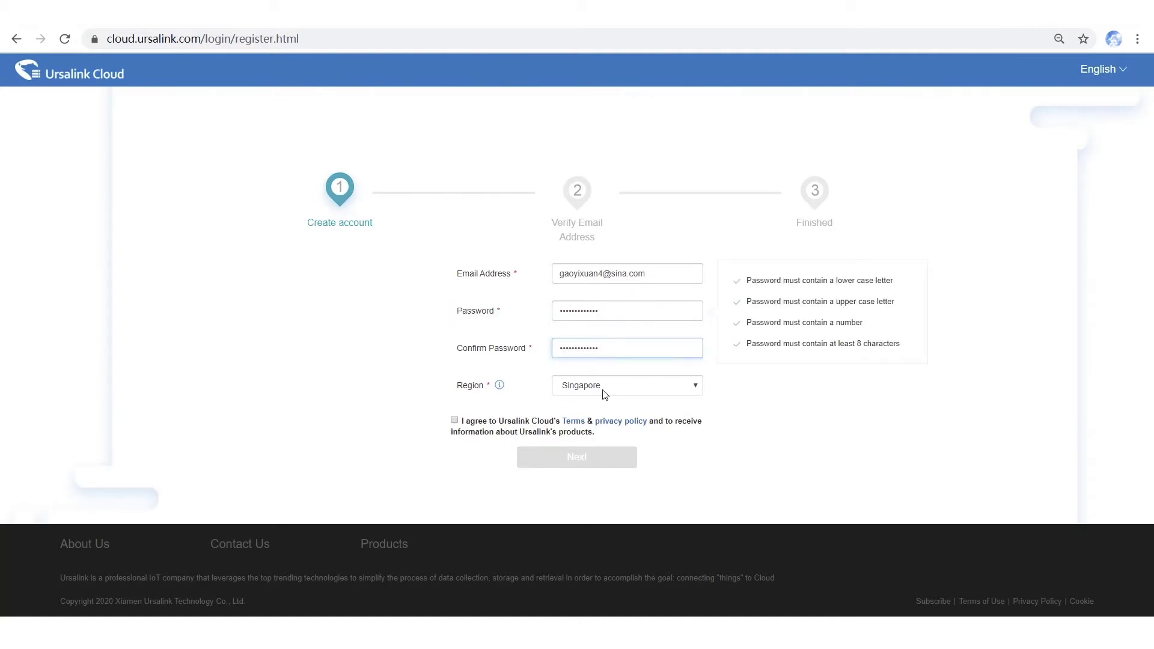
Step: Accept the terms and submit the emailed verification code
{"action": "left_click", "coordinate": [454, 421]}
{"action": "left_click", "coordinate": [555, 462]}
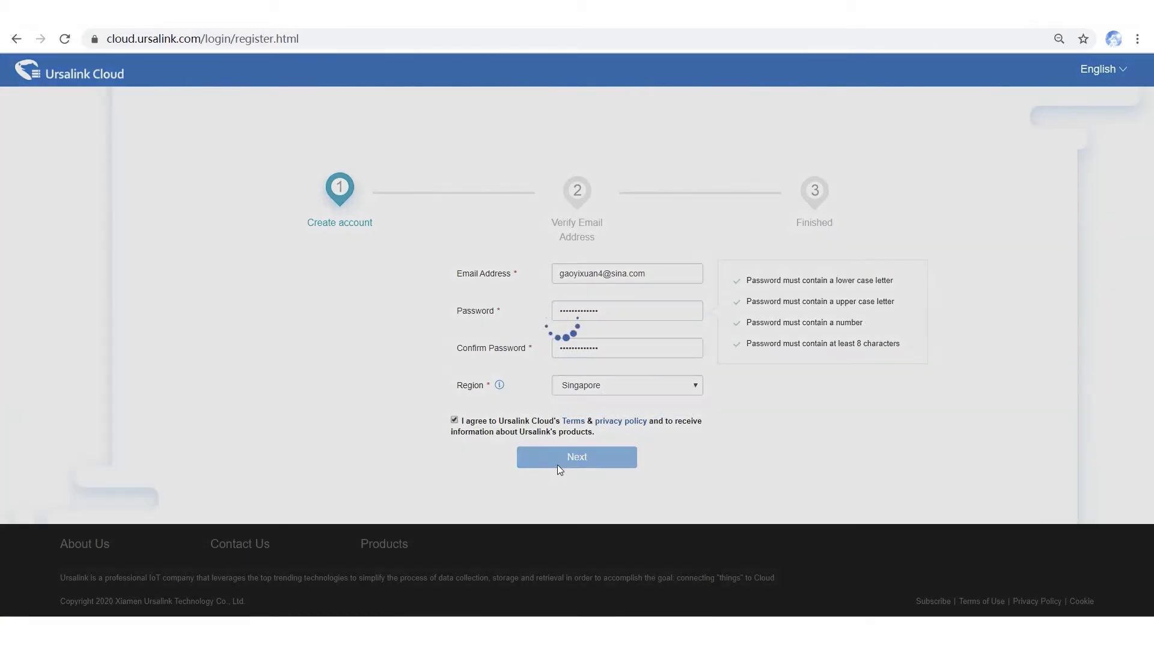
{"action": "left_click", "coordinate": [643, 353]}
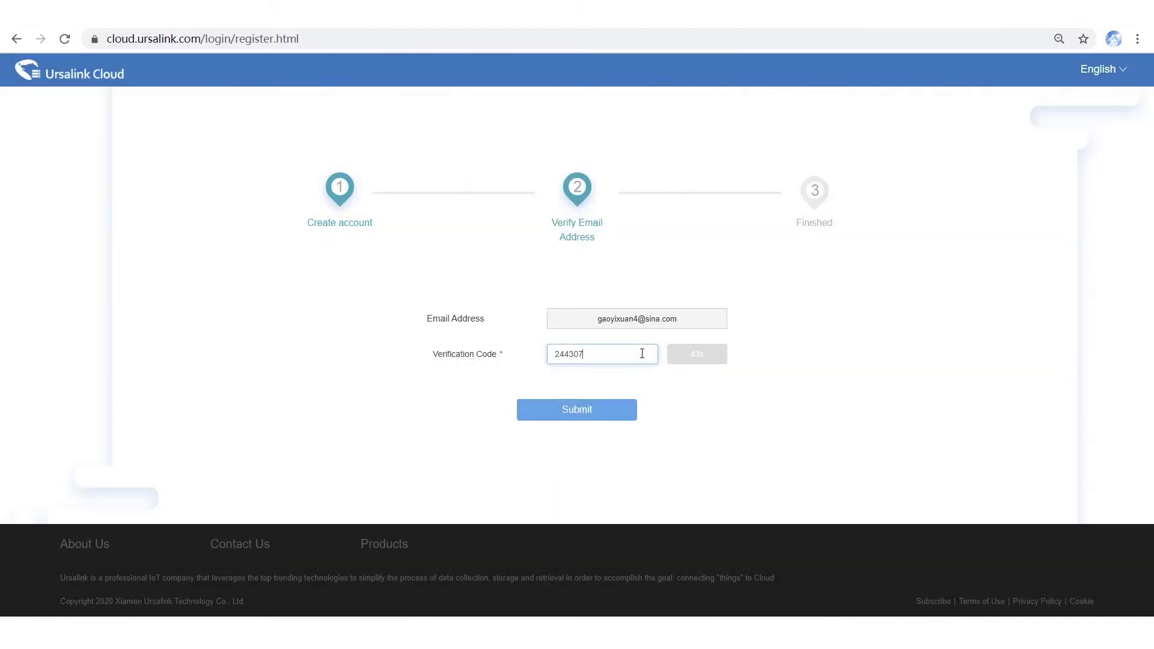
{"action": "left_click", "coordinate": [607, 411]}
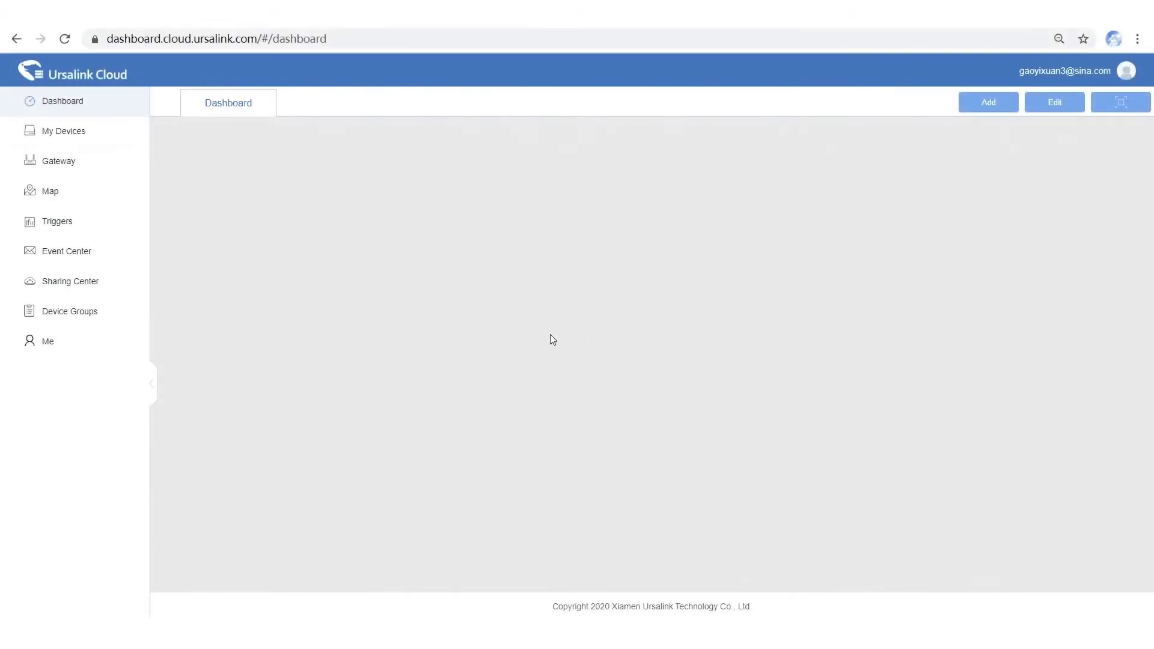
{"action": "left_click", "coordinate": [110, 174]}
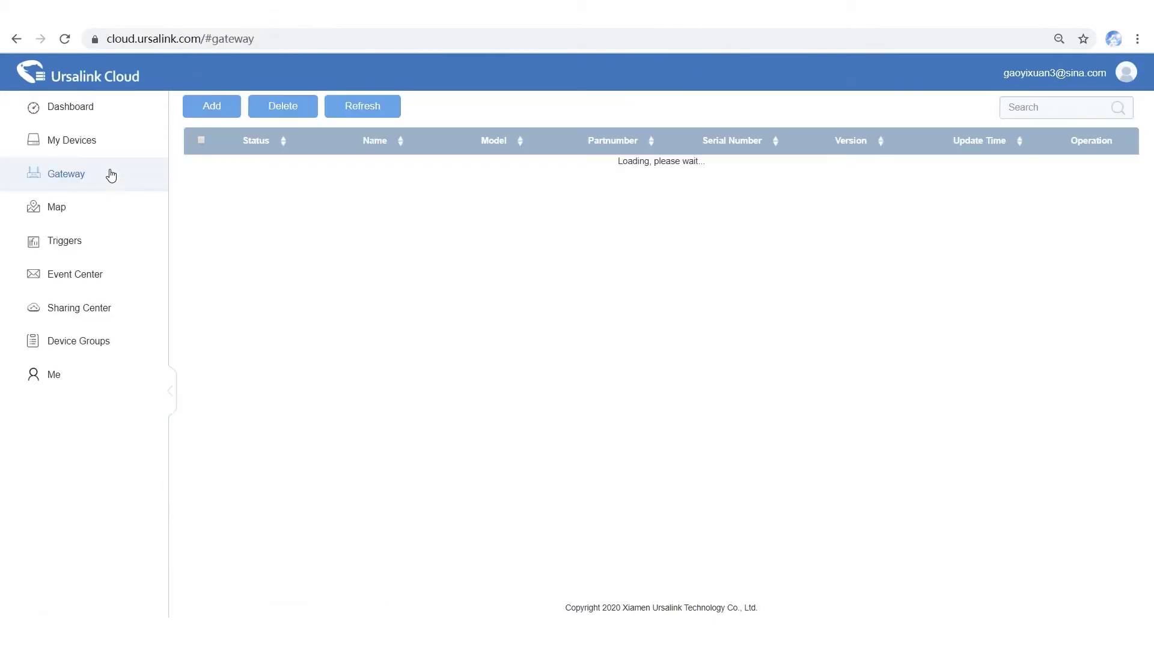
{"action": "left_click", "coordinate": [212, 109]}
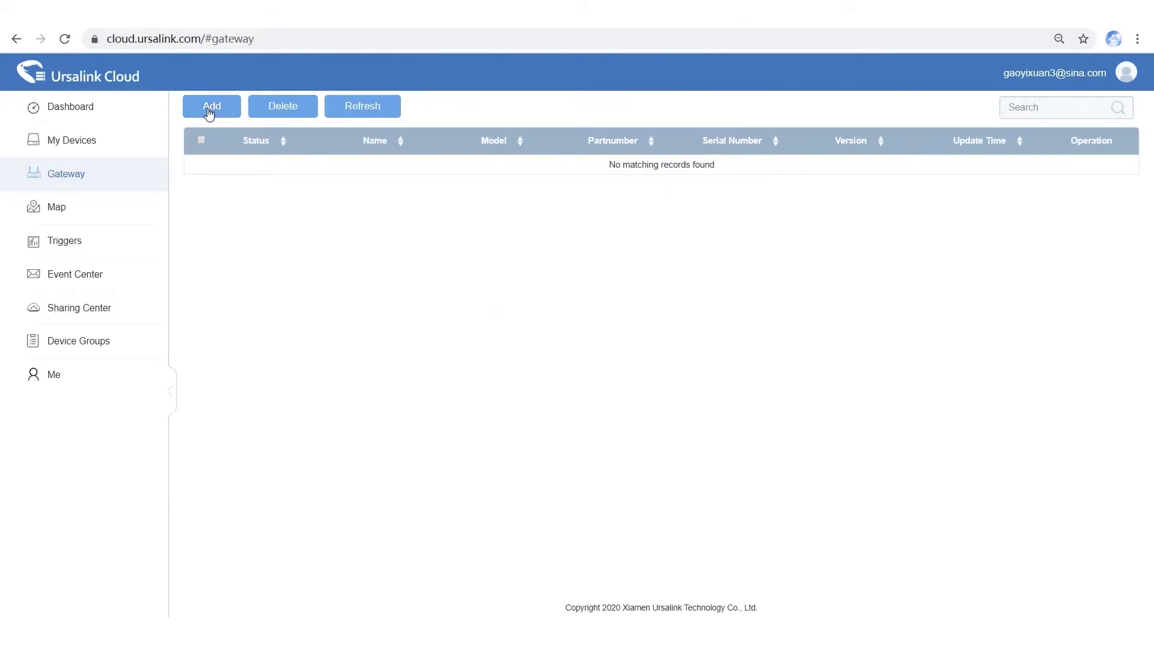
{"action": "left_click", "coordinate": [575, 288]}
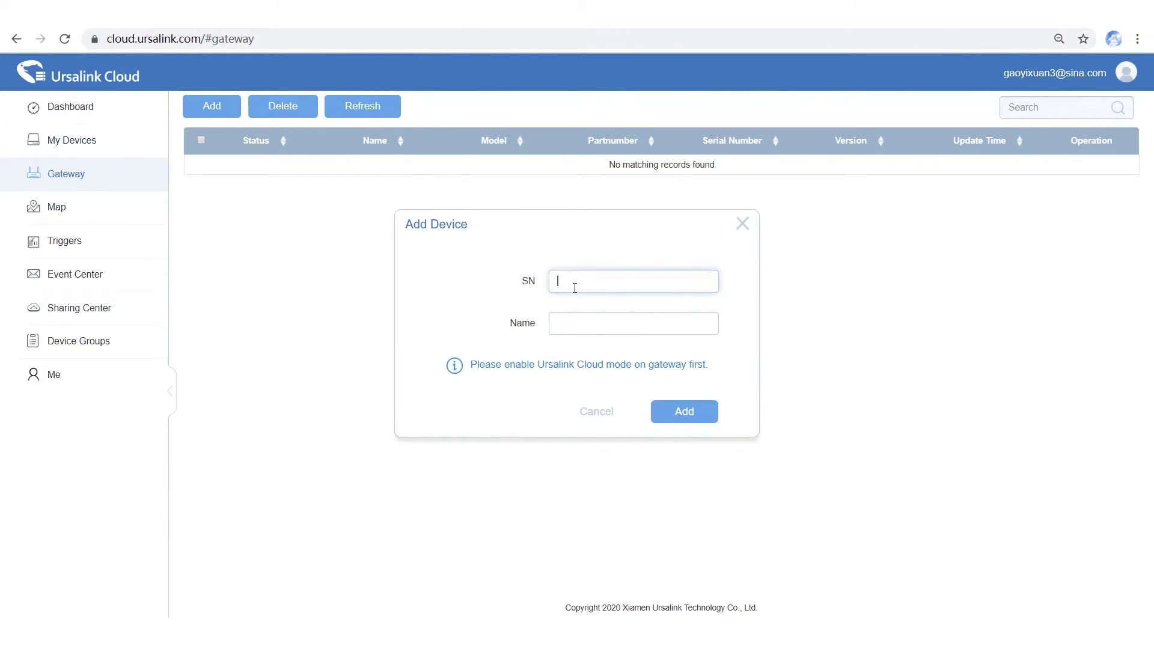
{"action": "key", "text": "ctrl+v"}
{"action": "left_click", "coordinate": [584, 319]}
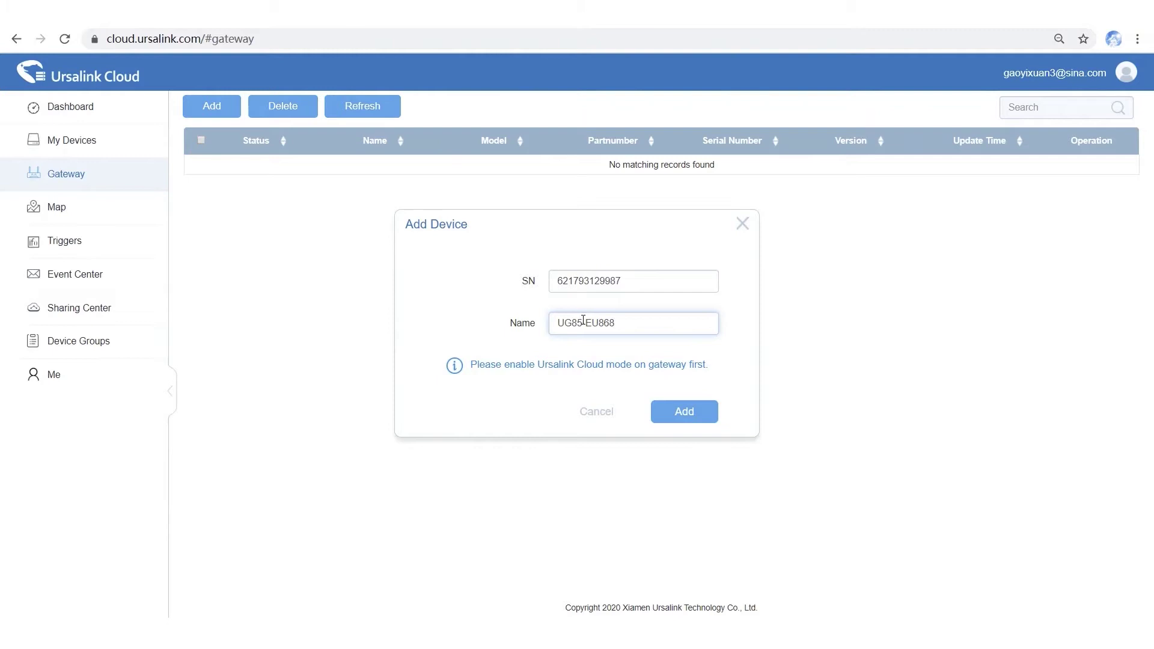
{"action": "left_click", "coordinate": [683, 411]}
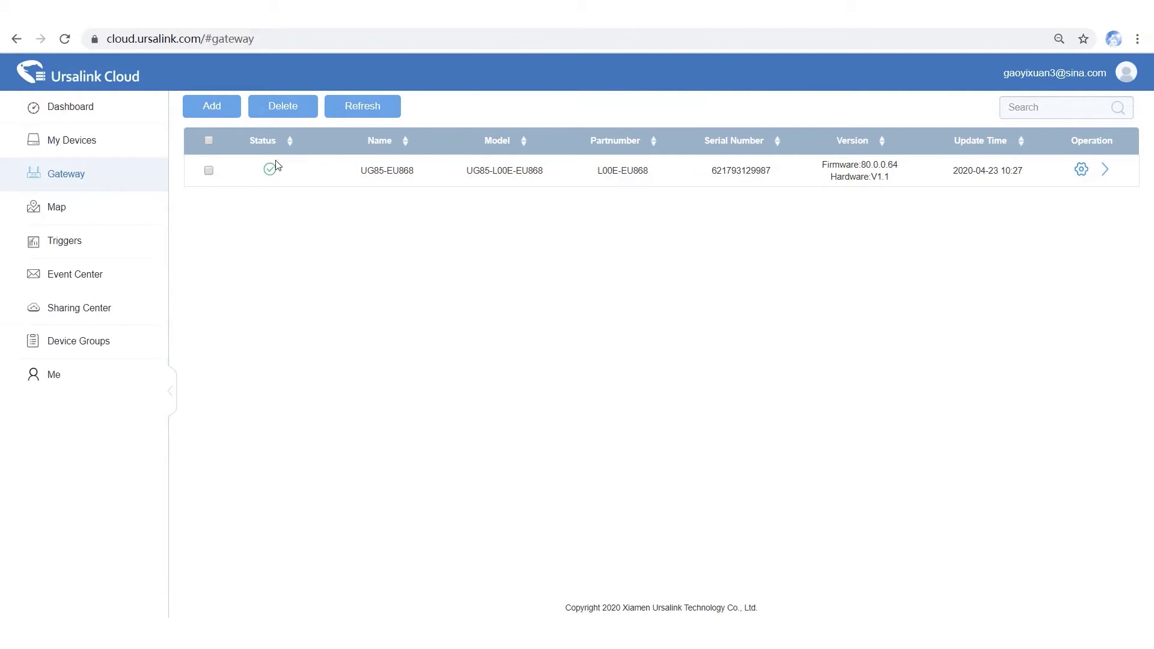
Step: Start a new device in My Devices with the sensor serial number and name EM500-PT100
{"action": "mouse_move", "coordinate": [270, 170]}
{"action": "left_click", "coordinate": [103, 145]}
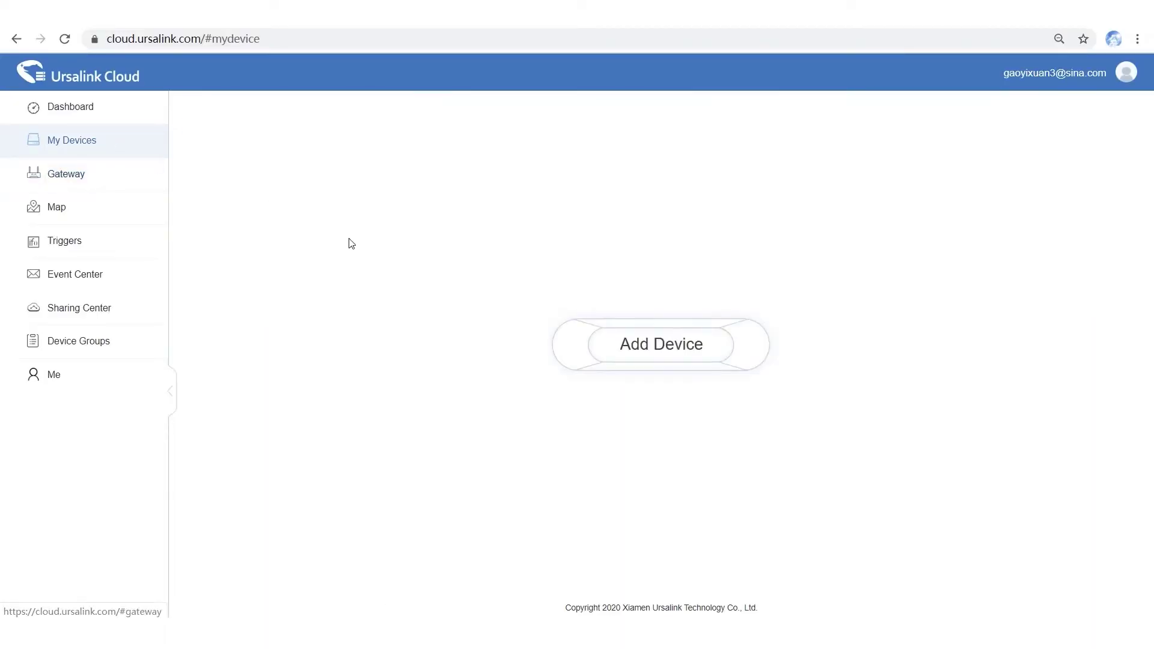
{"action": "left_click", "coordinate": [594, 344]}
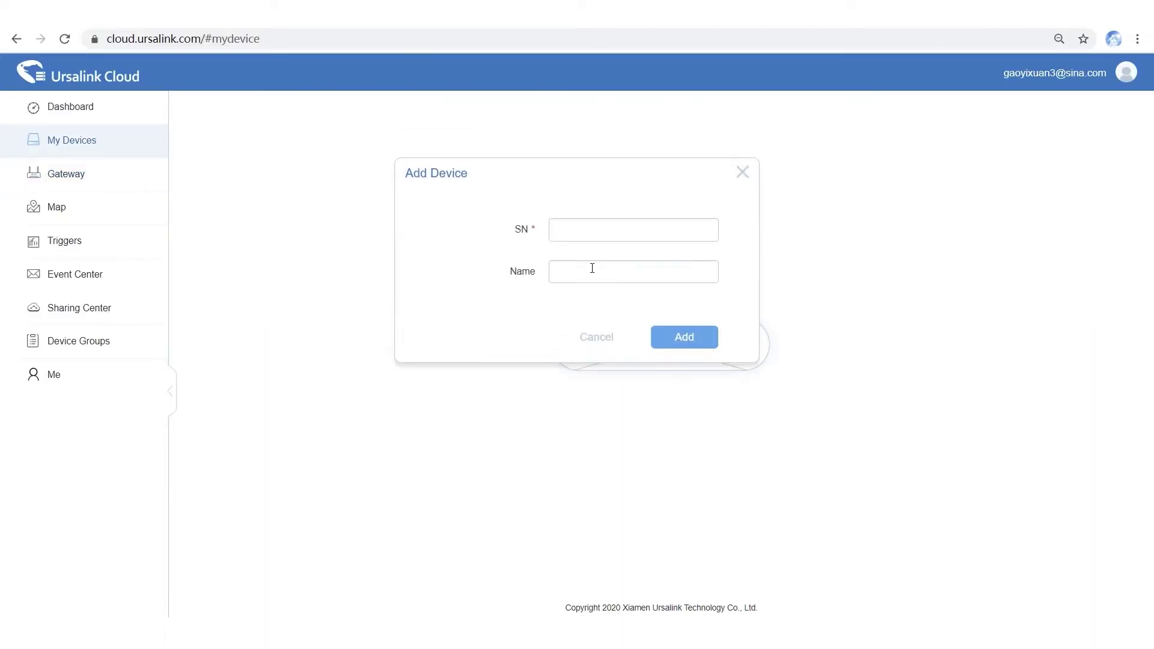
{"action": "left_click", "coordinate": [587, 232]}
{"action": "key", "text": "ctrl+v"}
{"action": "left_click", "coordinate": [630, 275]}
{"action": "type", "text": "EM500-"}
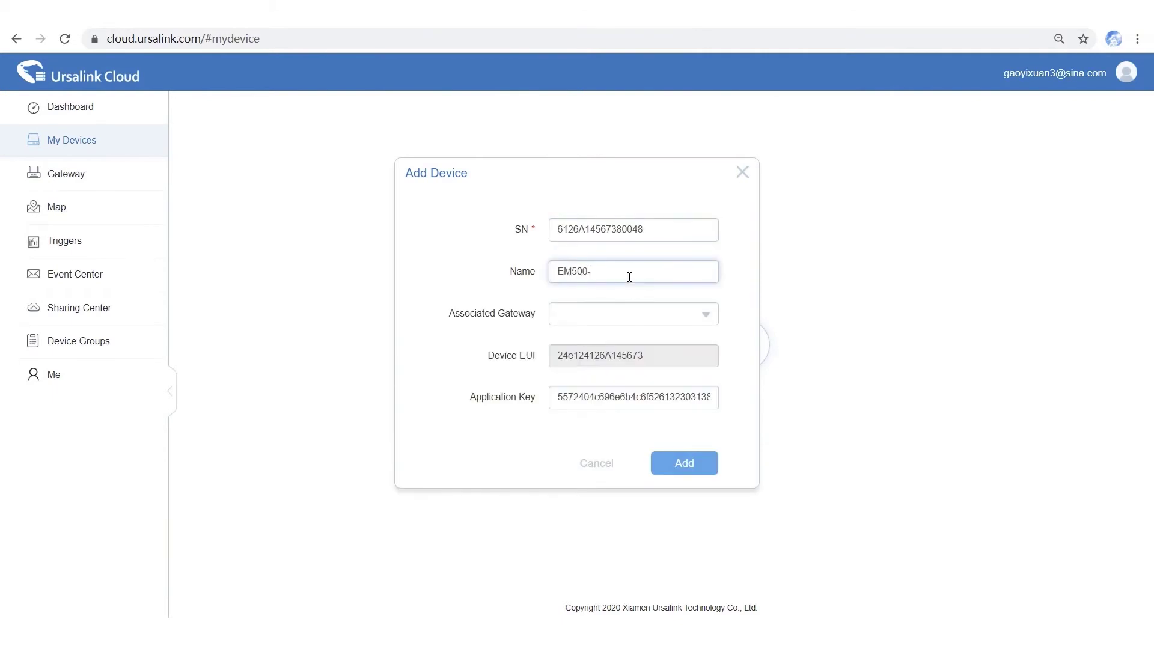
{"action": "type", "text": "PT100"}
Step: Associate the sensor with UG85-EU868, add it, refresh, and view its alarm events
{"action": "left_click", "coordinate": [640, 316]}
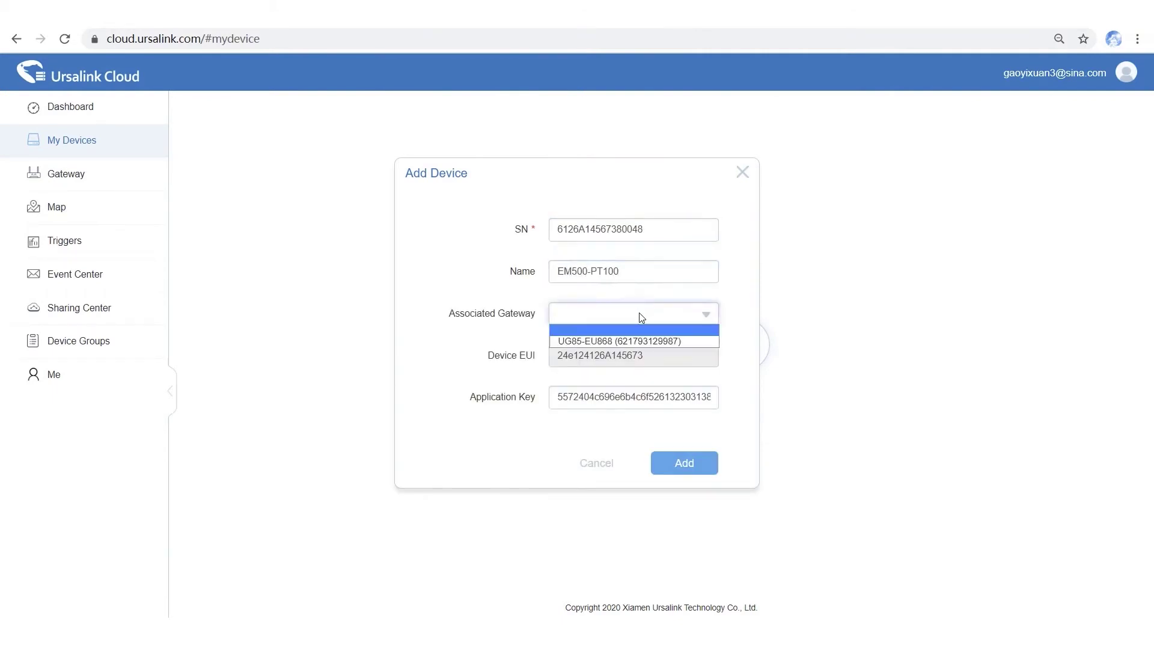
{"action": "left_click", "coordinate": [641, 337]}
{"action": "left_click", "coordinate": [685, 465]}
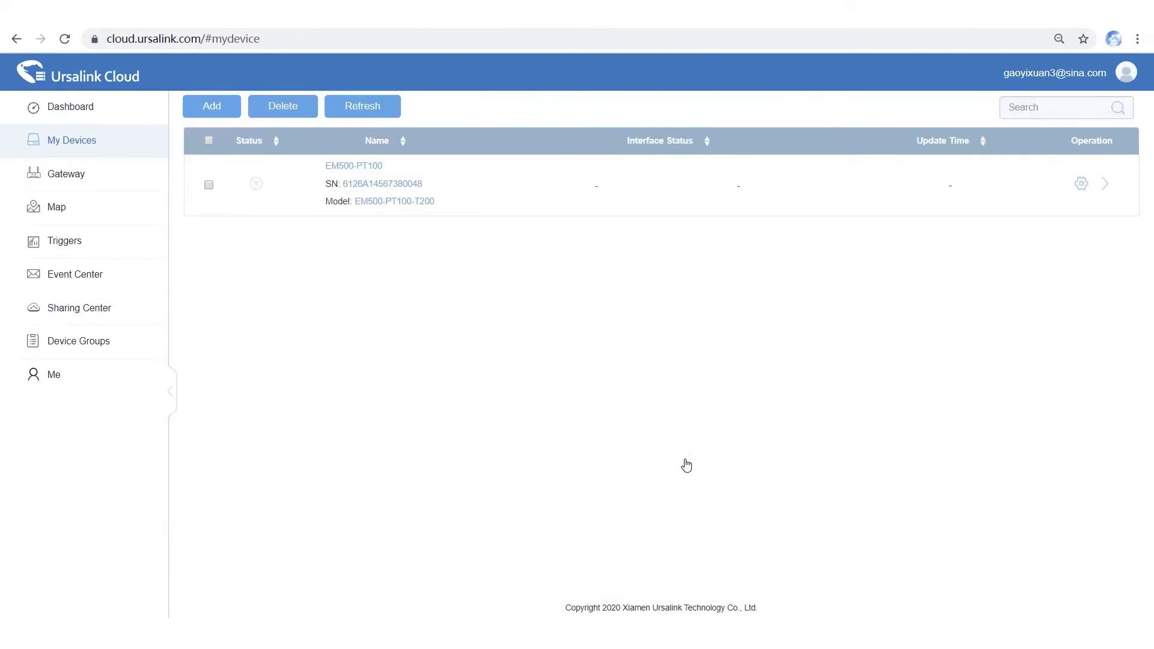
{"action": "left_click", "coordinate": [378, 116]}
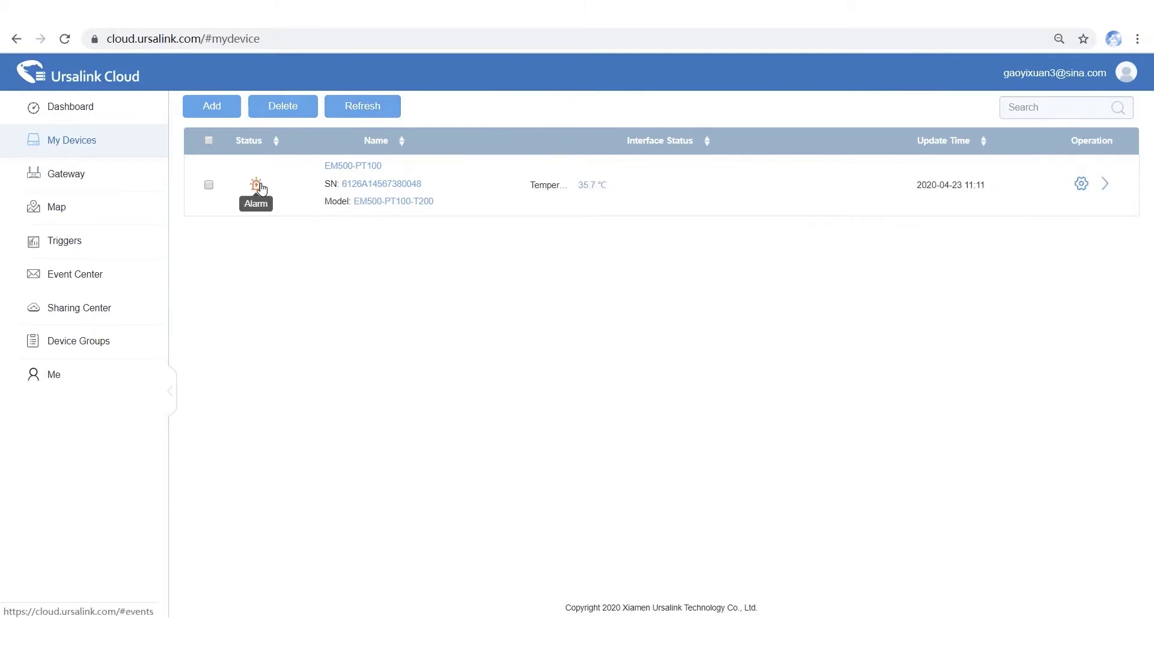
{"action": "left_click", "coordinate": [257, 186]}
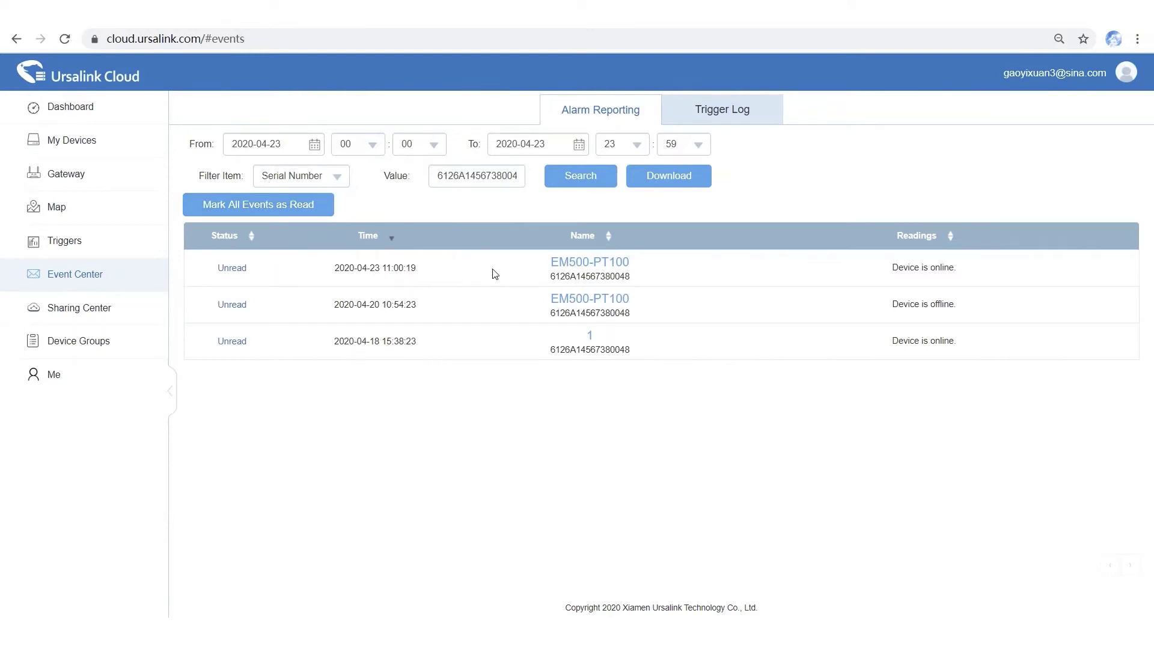
Step: Mark all EM500-PT100 alarm events as read and return to the device list
{"action": "left_click", "coordinate": [305, 204]}
{"action": "left_click", "coordinate": [676, 363]}
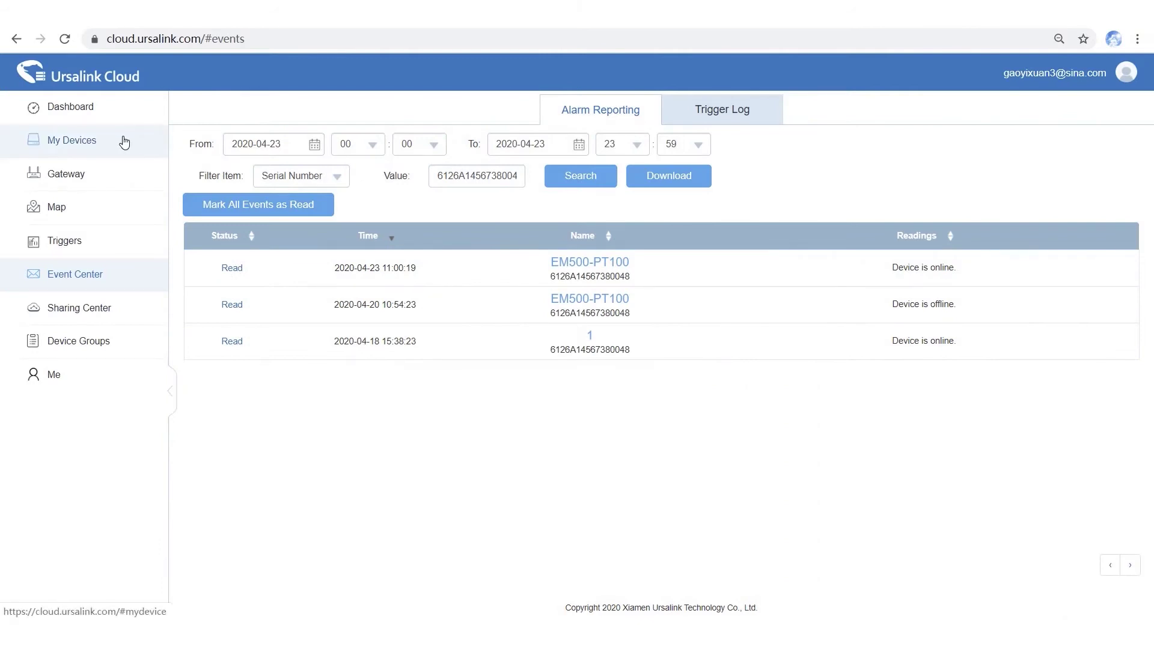
{"action": "left_click", "coordinate": [124, 143]}
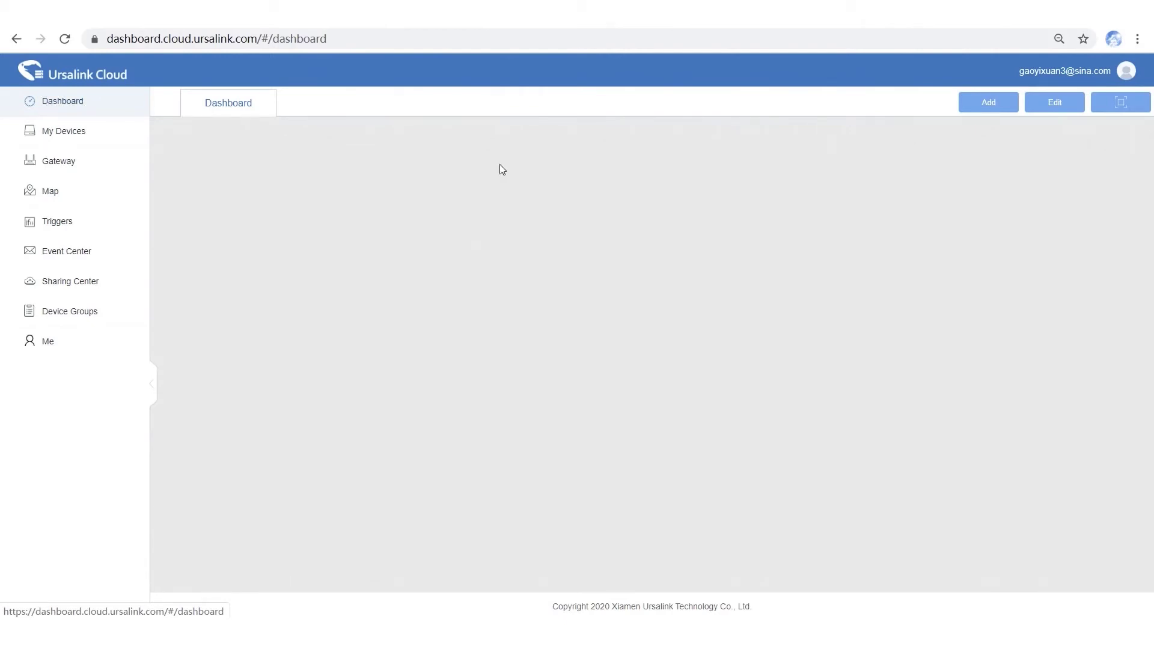
Step: Add a clock widget to the dashboard
{"action": "left_click", "coordinate": [963, 108]}
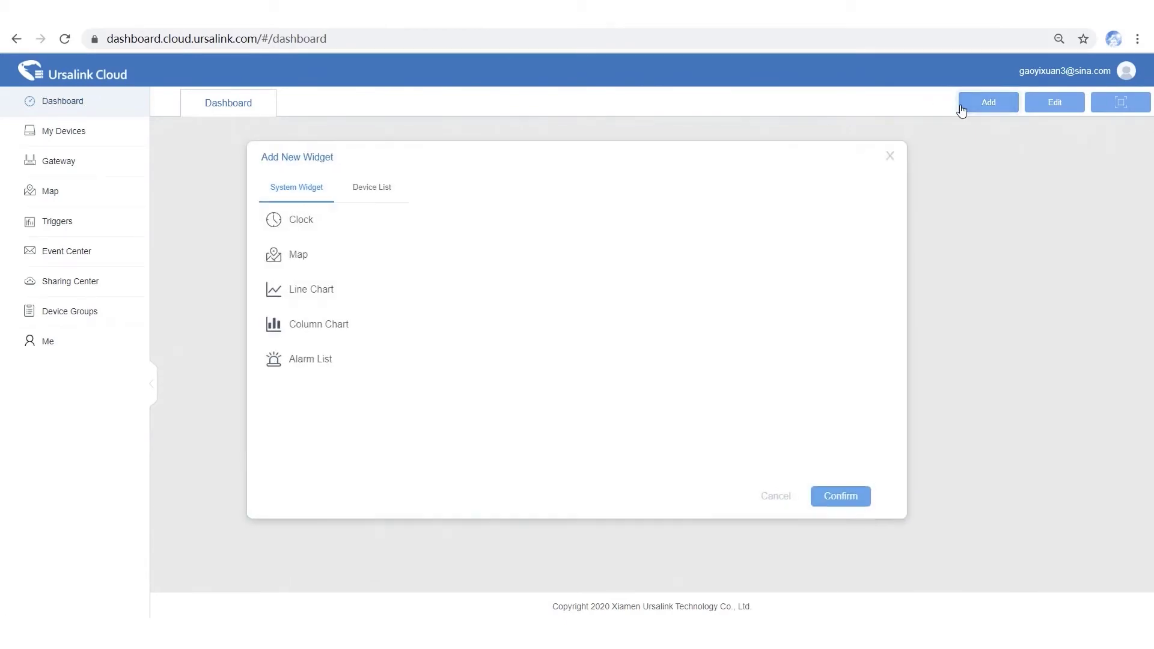
{"action": "left_click", "coordinate": [394, 226]}
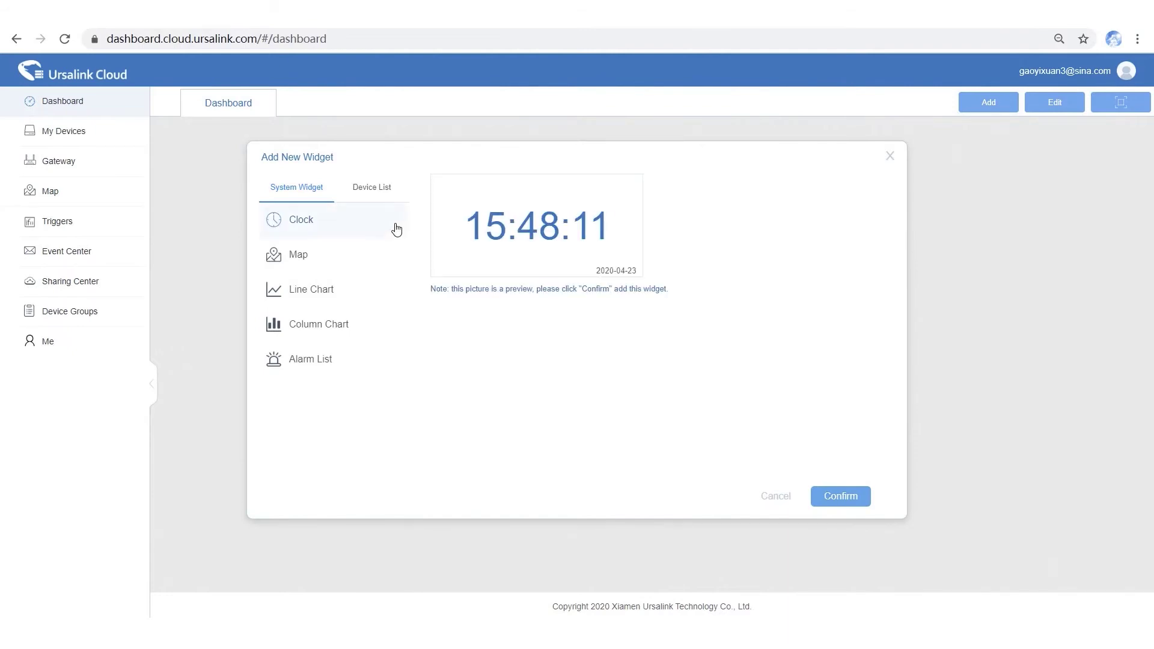
{"action": "left_click", "coordinate": [838, 496]}
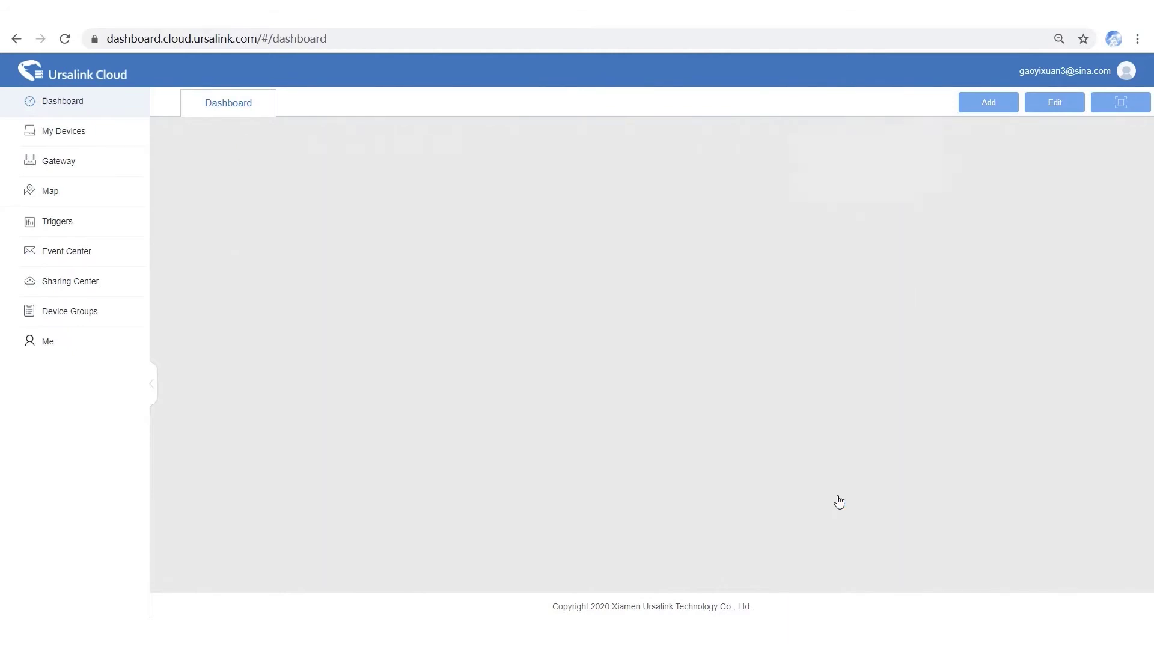
Step: Add EM500-PT100 Temperature and Battery device widgets to the dashboard
{"action": "left_click", "coordinate": [984, 107]}
{"action": "left_click", "coordinate": [364, 189]}
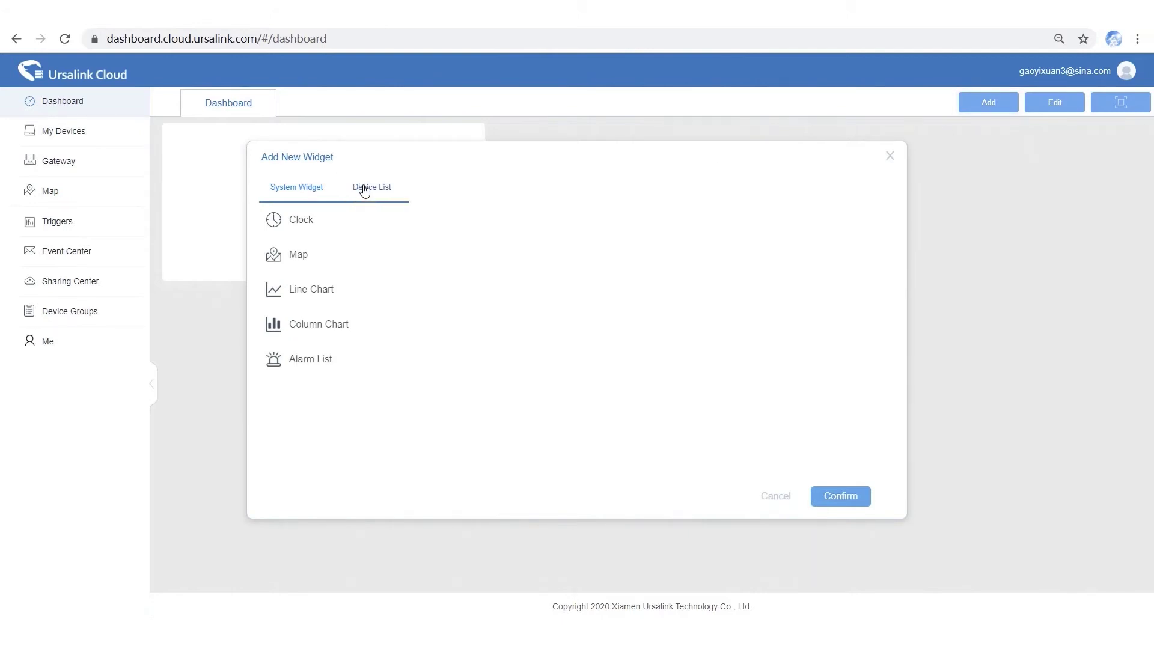
{"action": "left_click", "coordinate": [366, 252]}
{"action": "left_click", "coordinate": [443, 188]}
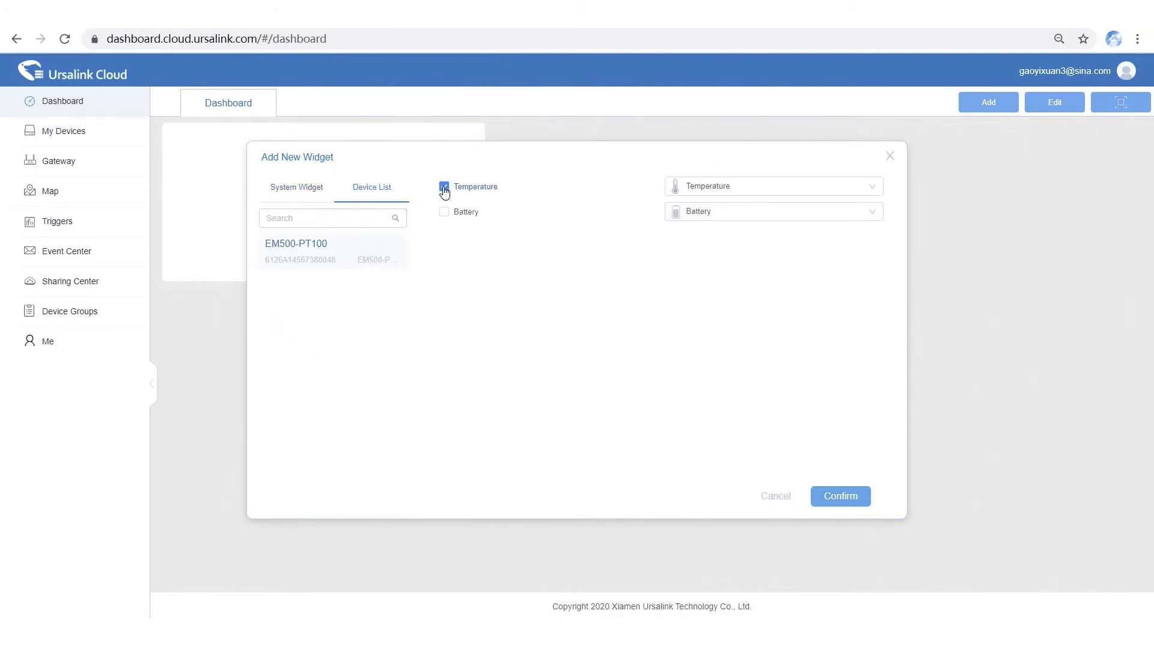
{"action": "left_click", "coordinate": [443, 212]}
{"action": "left_click", "coordinate": [839, 496]}
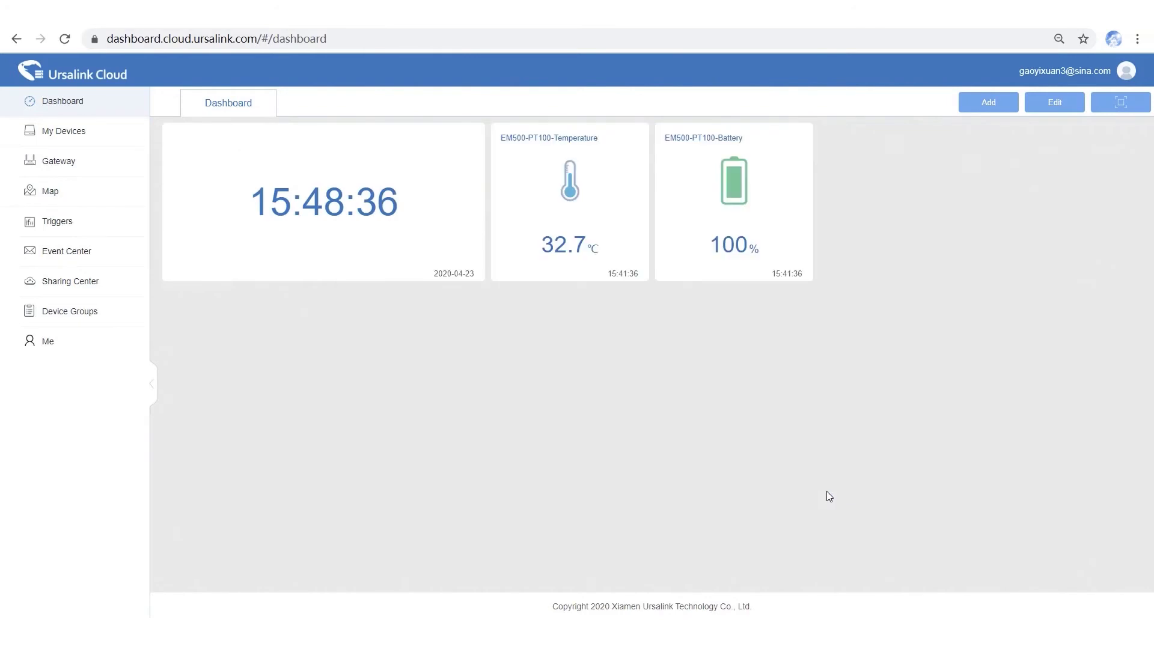
Step: Create line chart 'PT100' with a 4-hour X axis, device EM500-PT100, variable Temperature
{"action": "left_click", "coordinate": [963, 107]}
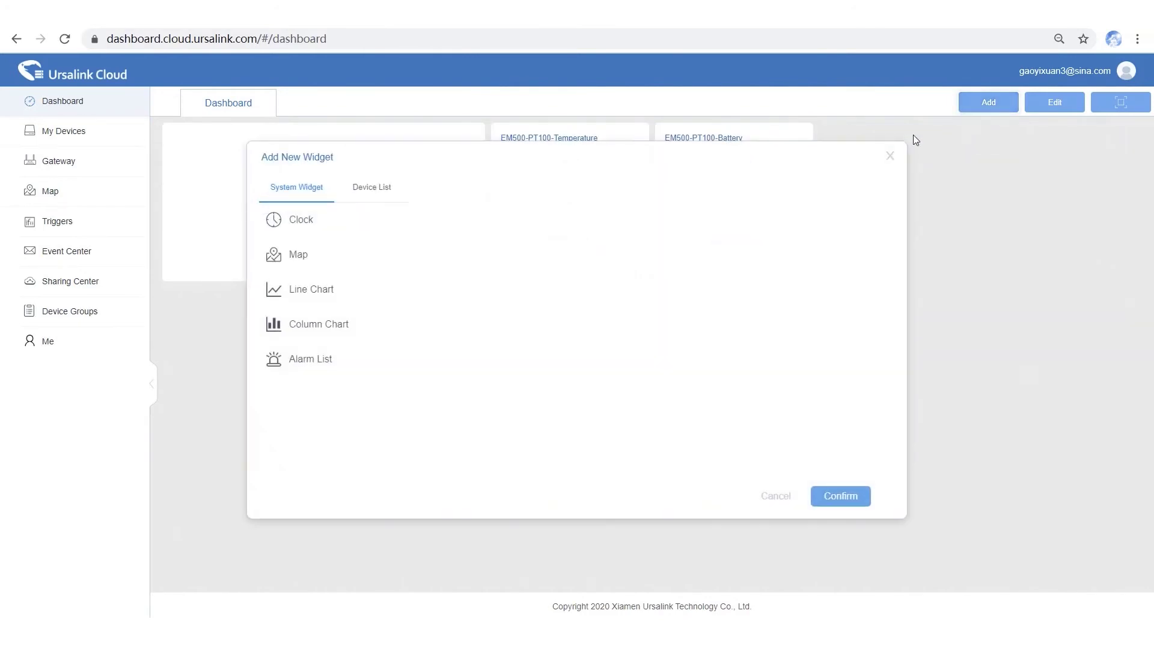
{"action": "left_click", "coordinate": [335, 295]}
{"action": "left_click_drag", "start_coordinate": [489, 199], "coordinate": [417, 210]}
{"action": "type", "text": "F"}
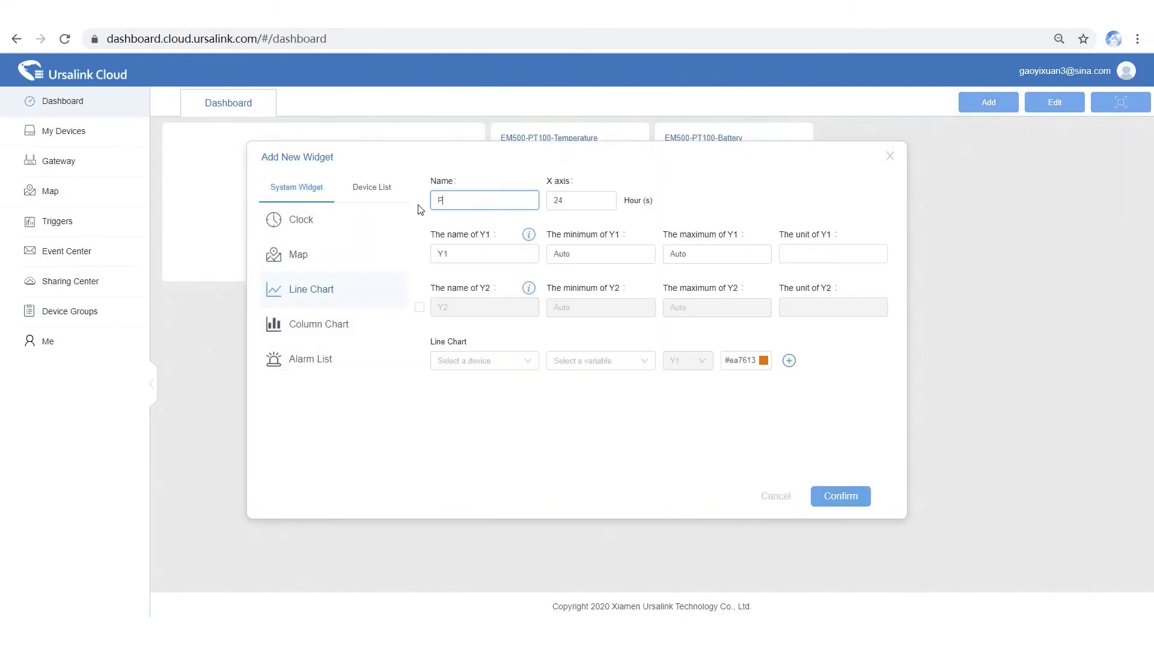
{"action": "left_click", "coordinate": [577, 200]}
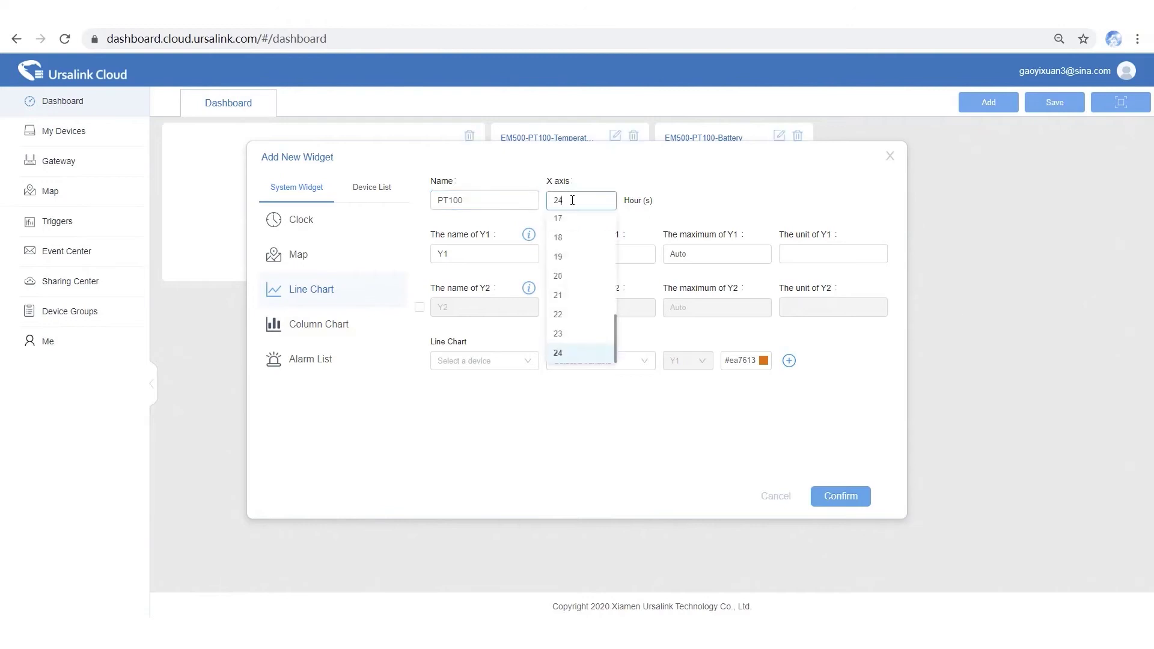
{"action": "scroll", "coordinate": [572, 253], "scroll_direction": "up", "scroll_amount": 5}
{"action": "left_click", "coordinate": [571, 273]}
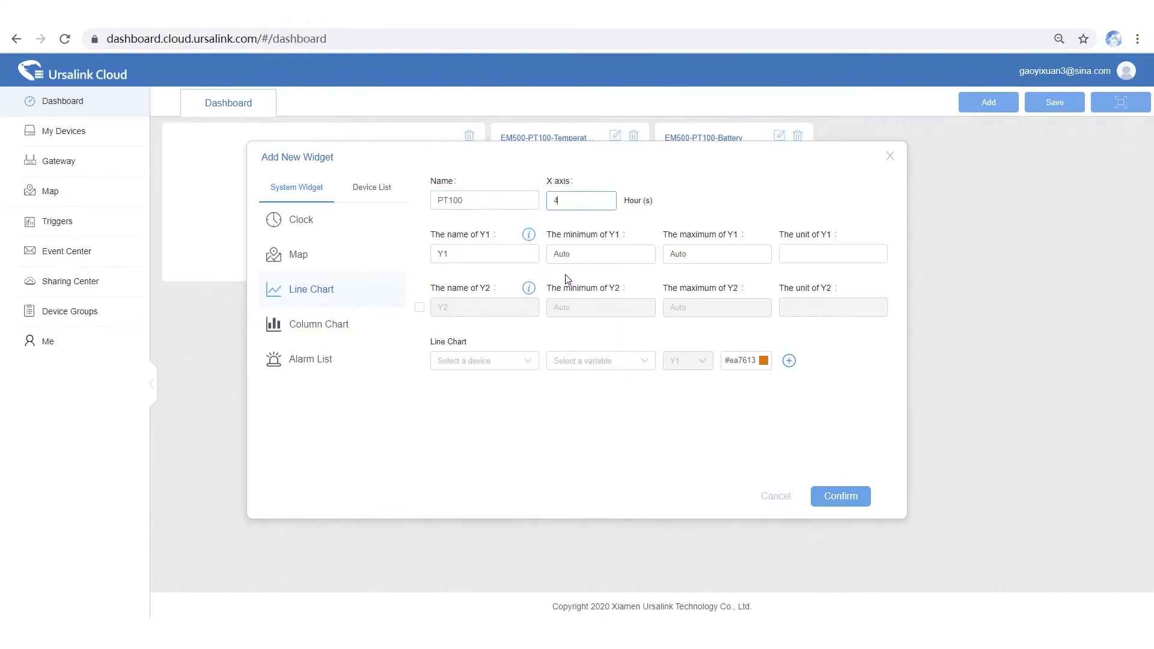
{"action": "left_click", "coordinate": [516, 360]}
{"action": "left_click", "coordinate": [508, 386]}
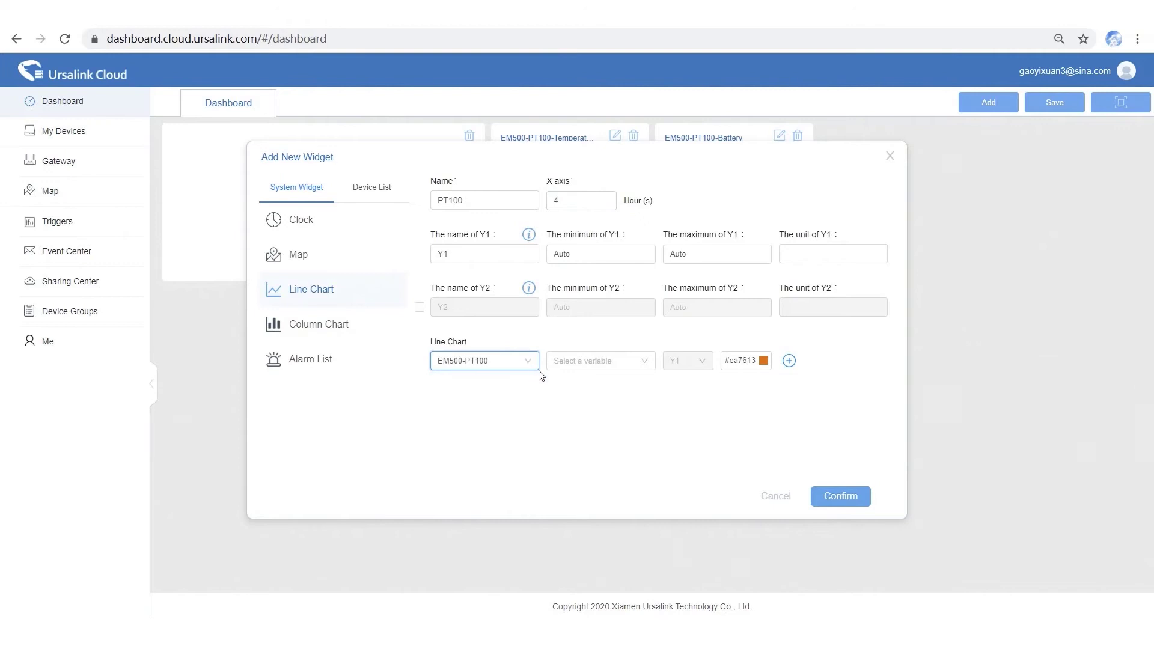
{"action": "left_click", "coordinate": [561, 365]}
{"action": "left_click", "coordinate": [563, 383]}
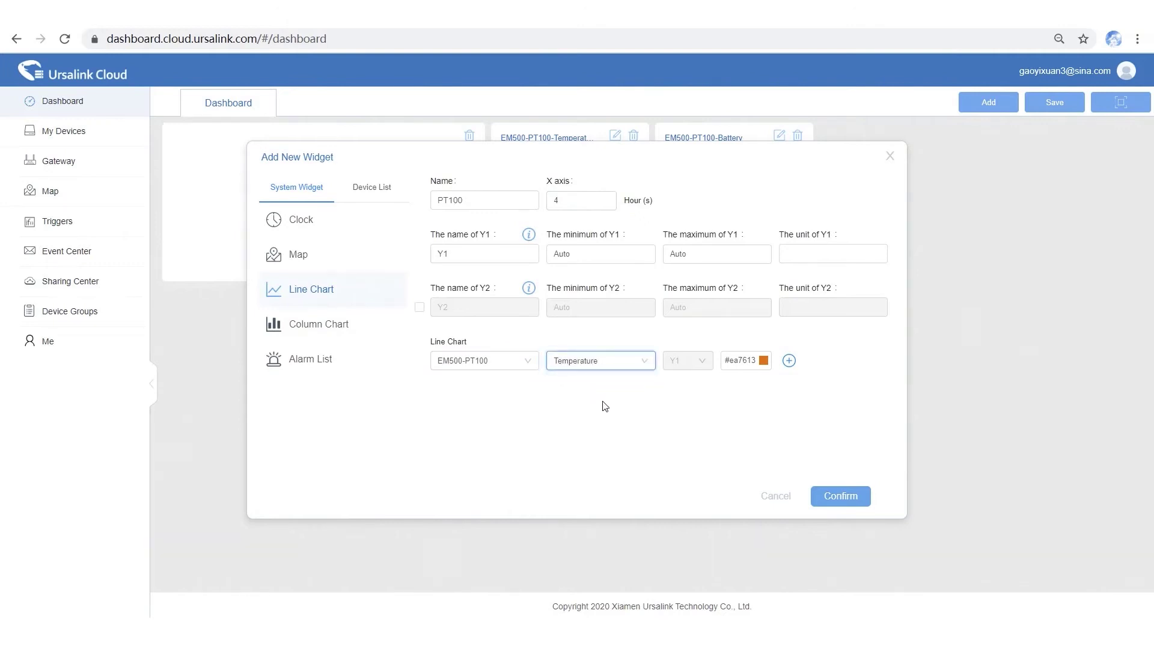
{"action": "left_click", "coordinate": [838, 503]}
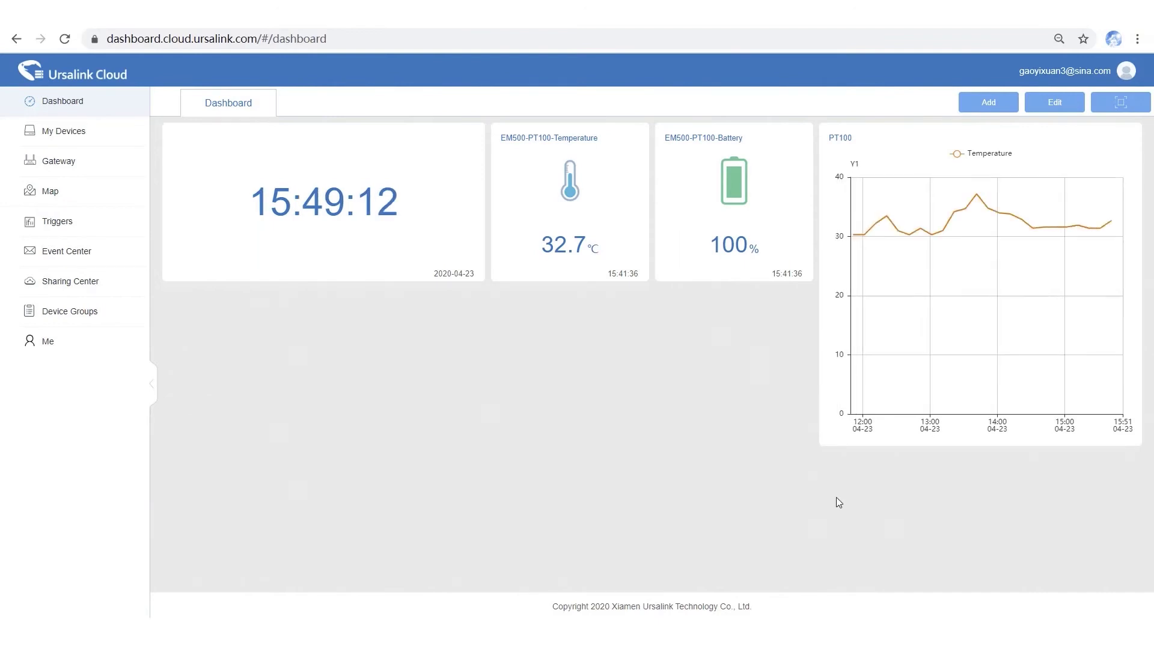
Step: Move Temperature and Battery widgets under the clock, and place and enlarge PT100 beside them
{"action": "left_click", "coordinate": [1054, 102]}
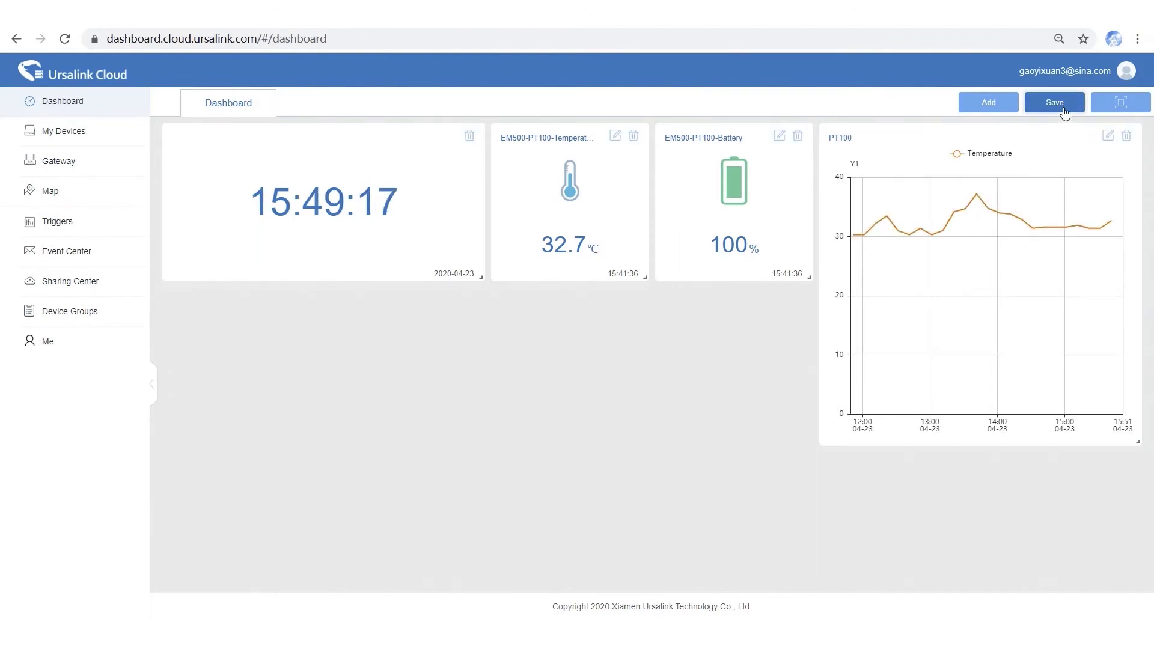
{"action": "left_click_drag", "start_coordinate": [626, 161], "coordinate": [236, 306]}
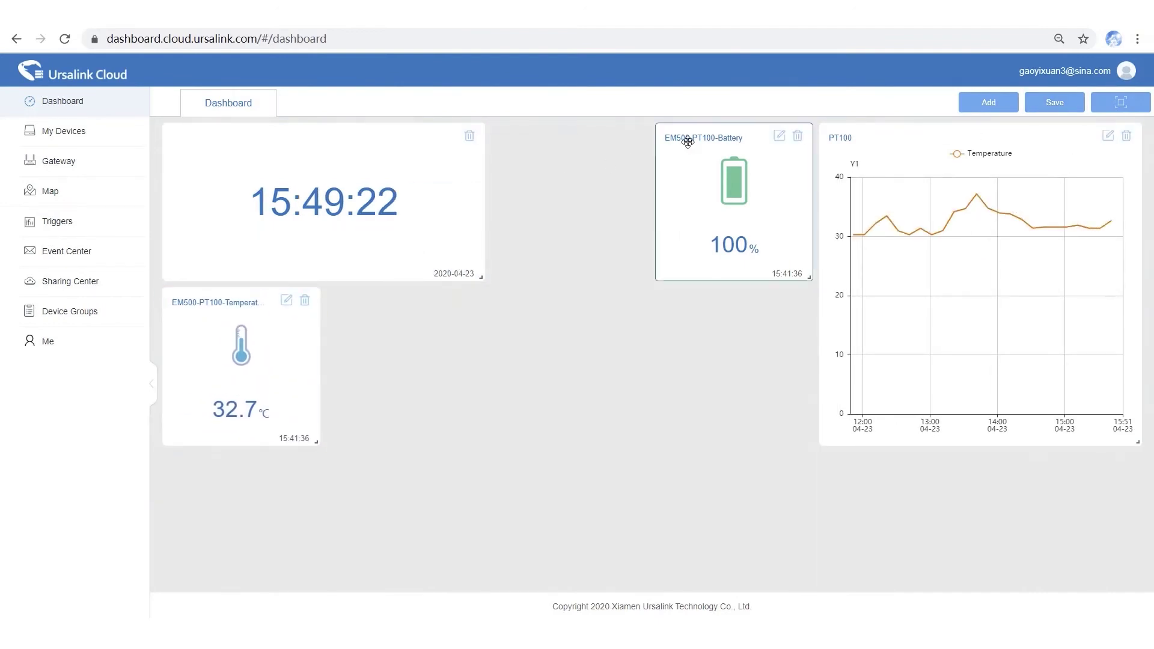
{"action": "left_click_drag", "start_coordinate": [686, 141], "coordinate": [382, 309]}
{"action": "left_click_drag", "start_coordinate": [835, 137], "coordinate": [512, 143]}
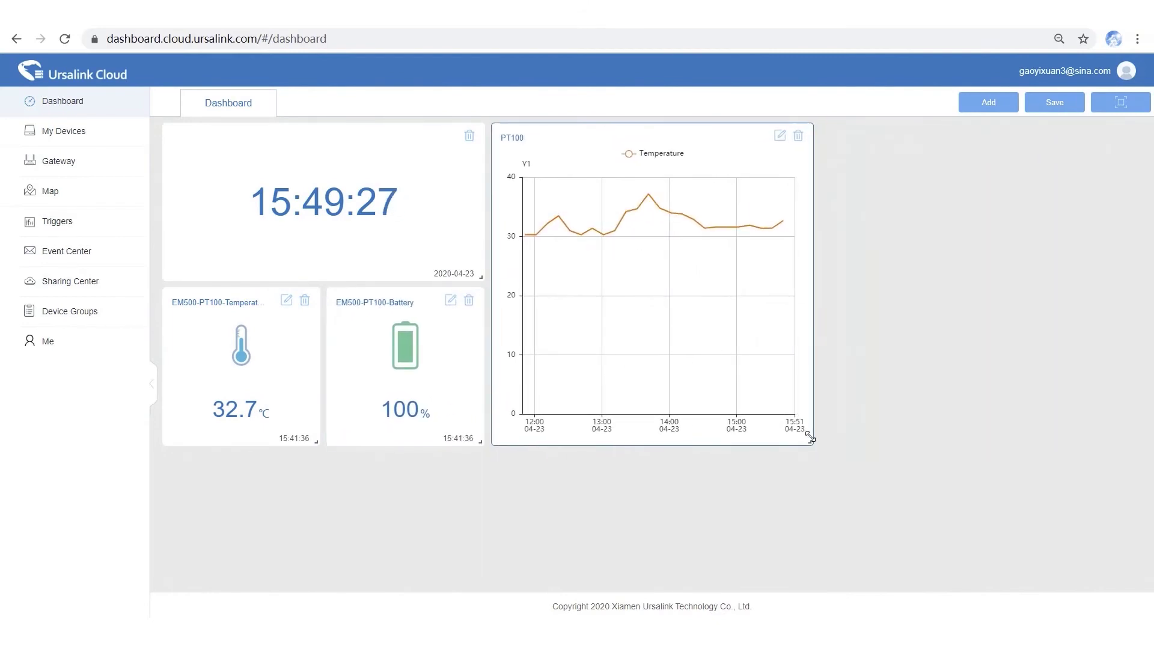
{"action": "mouse_move", "coordinate": [816, 445]}
{"action": "left_mouse_down"}
{"action": "mouse_move", "coordinate": [934, 526]}
{"action": "mouse_move", "coordinate": [969, 567]}
{"action": "left_mouse_up"}
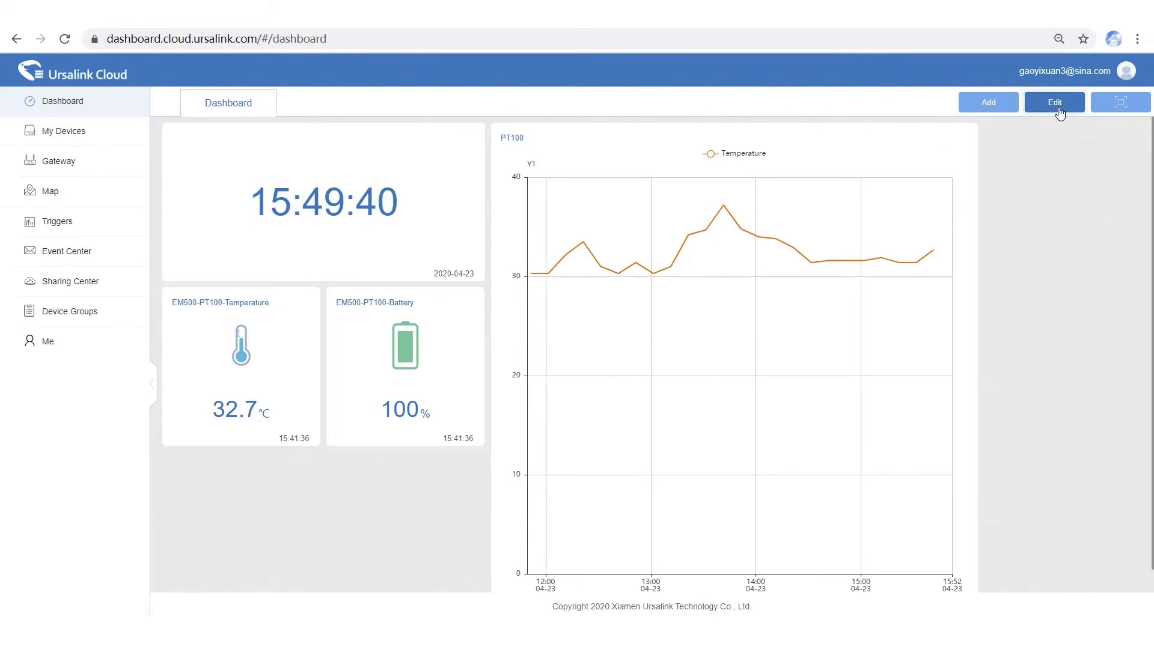
Step: Save the new dashboard layout and switch the dashboard to full-screen view
{"action": "left_click", "coordinate": [1060, 113]}
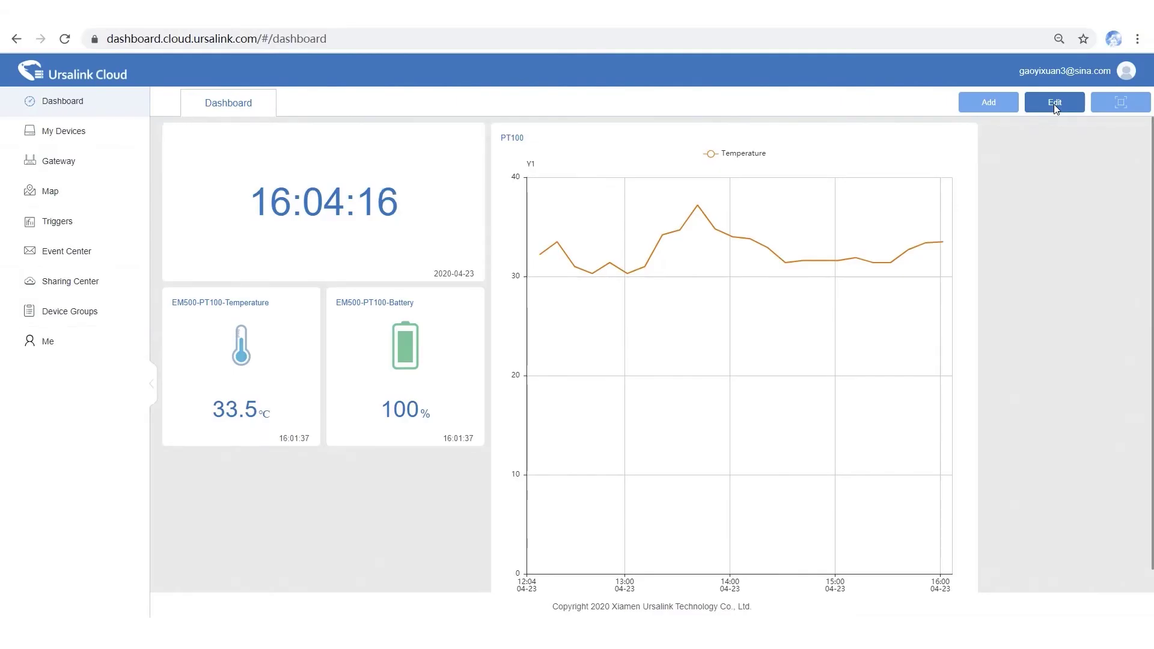
{"action": "left_click", "coordinate": [1108, 108]}
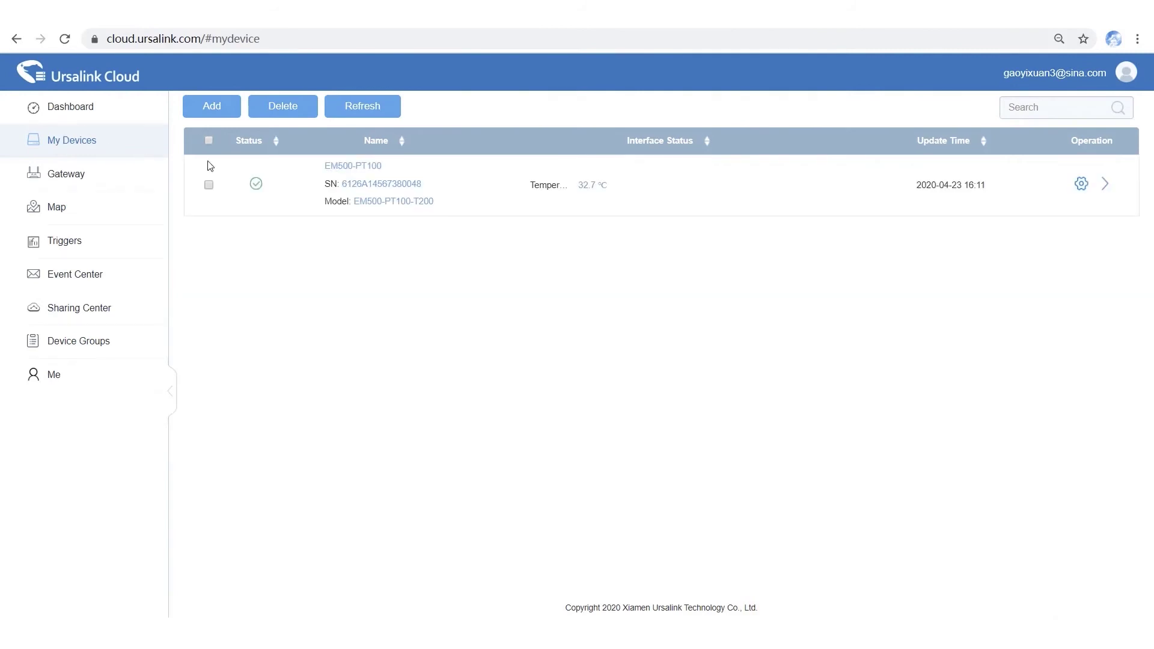
Step: Expand the EM500-PT100 row in My Devices and open its History Data
{"action": "left_click", "coordinate": [1106, 186]}
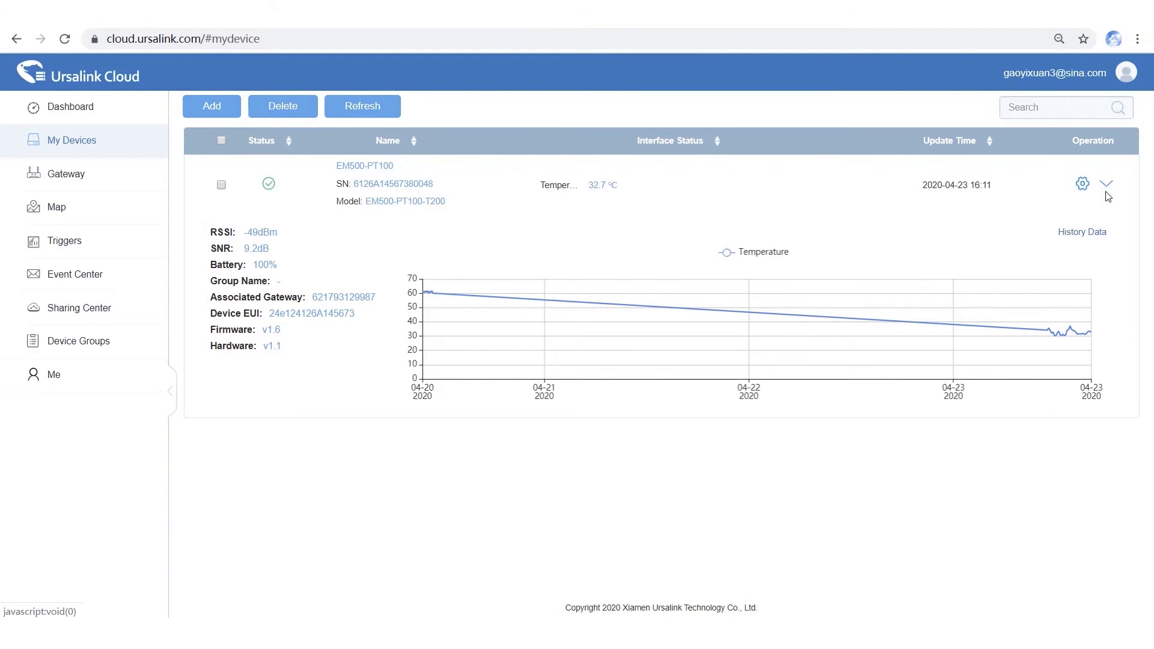
{"action": "left_click", "coordinate": [1100, 232]}
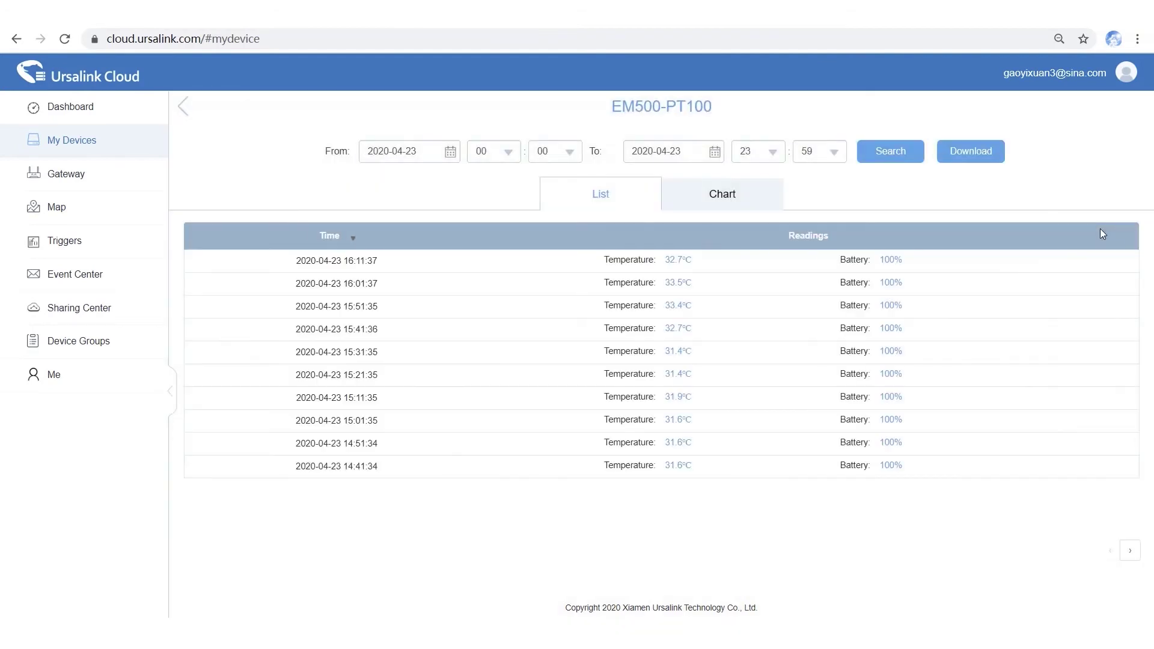
Step: Chart EM500-PT100 temperature history from 2020-04-17 to 2020-04-20
{"action": "left_click", "coordinate": [775, 208]}
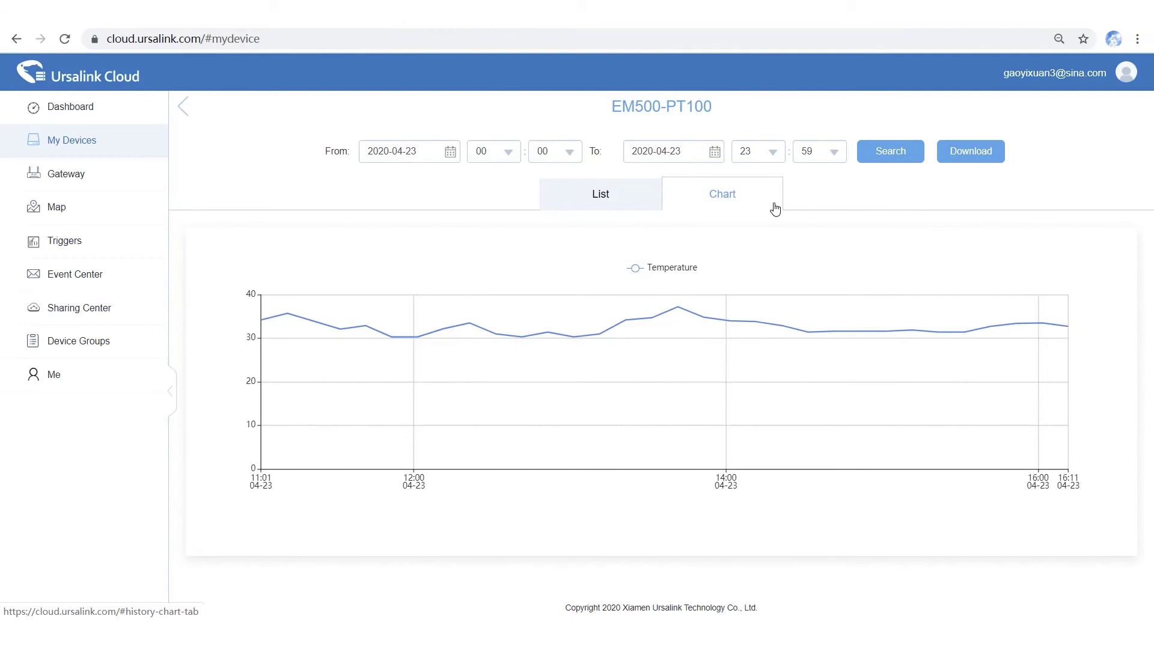
{"action": "left_click", "coordinate": [450, 153]}
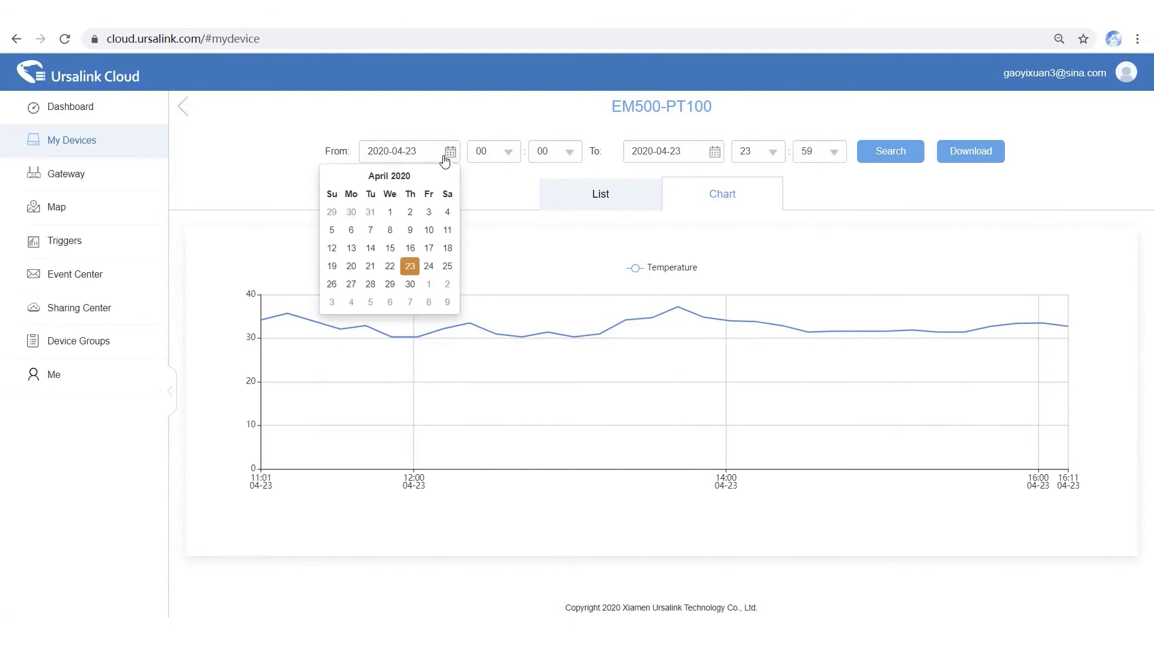
{"action": "left_click", "coordinate": [431, 250]}
{"action": "left_click", "coordinate": [714, 151]}
{"action": "left_click", "coordinate": [614, 266]}
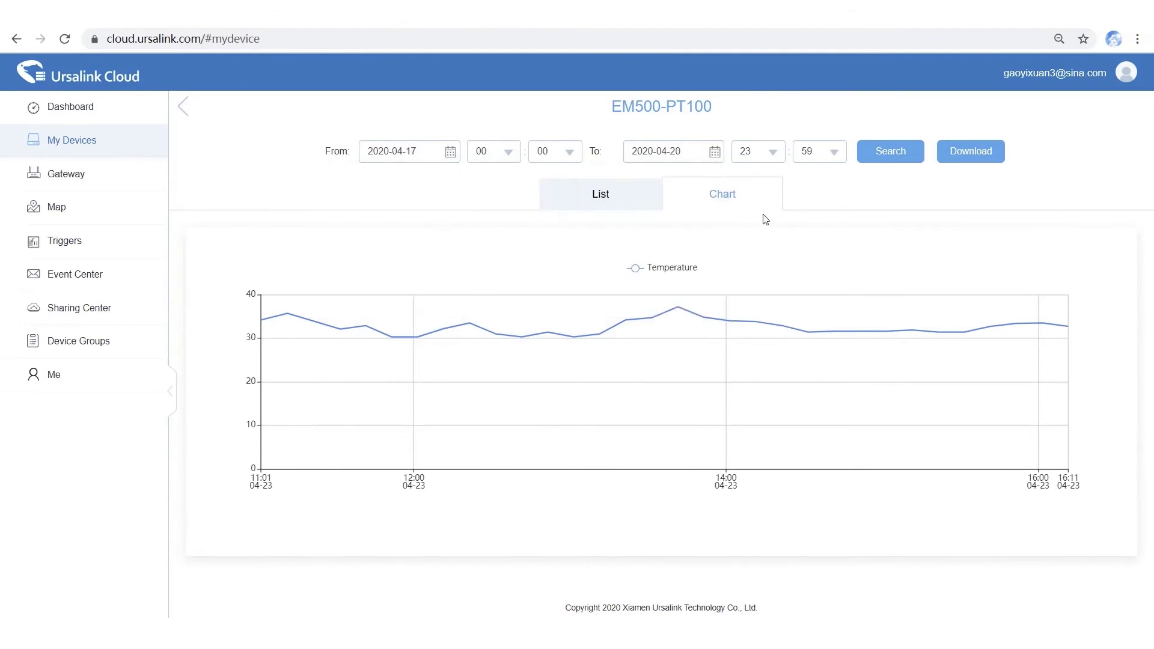
{"action": "left_click", "coordinate": [901, 164]}
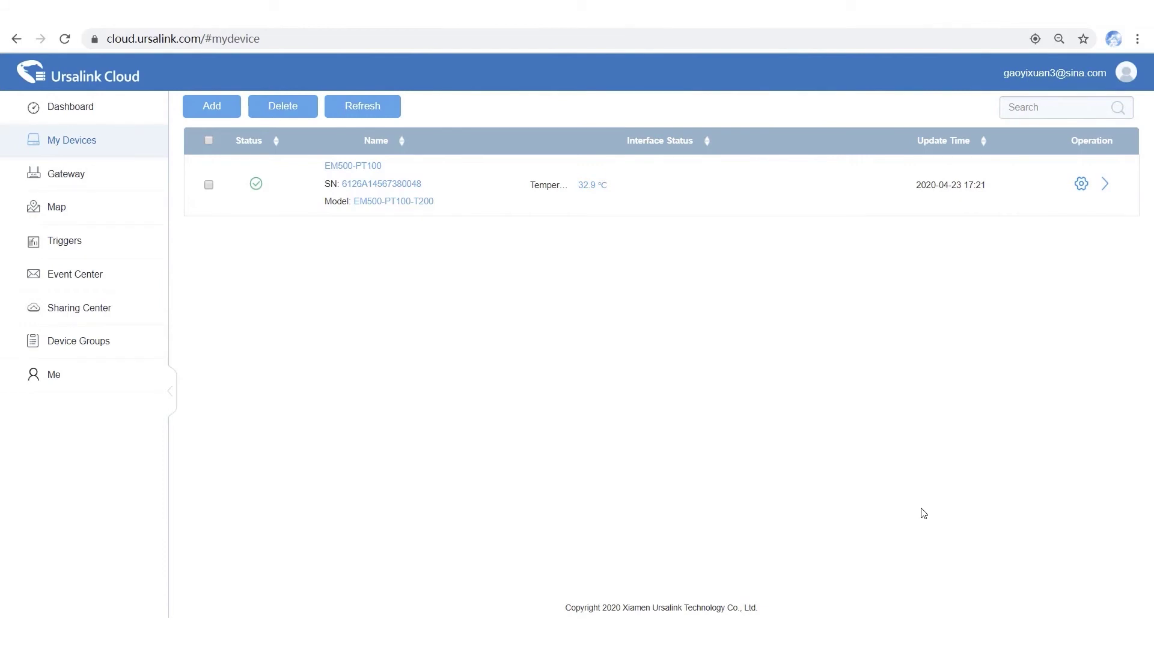
Step: Add contact 'test' with an email in Sharing Center and begin sharing a device with it
{"action": "left_click", "coordinate": [131, 312]}
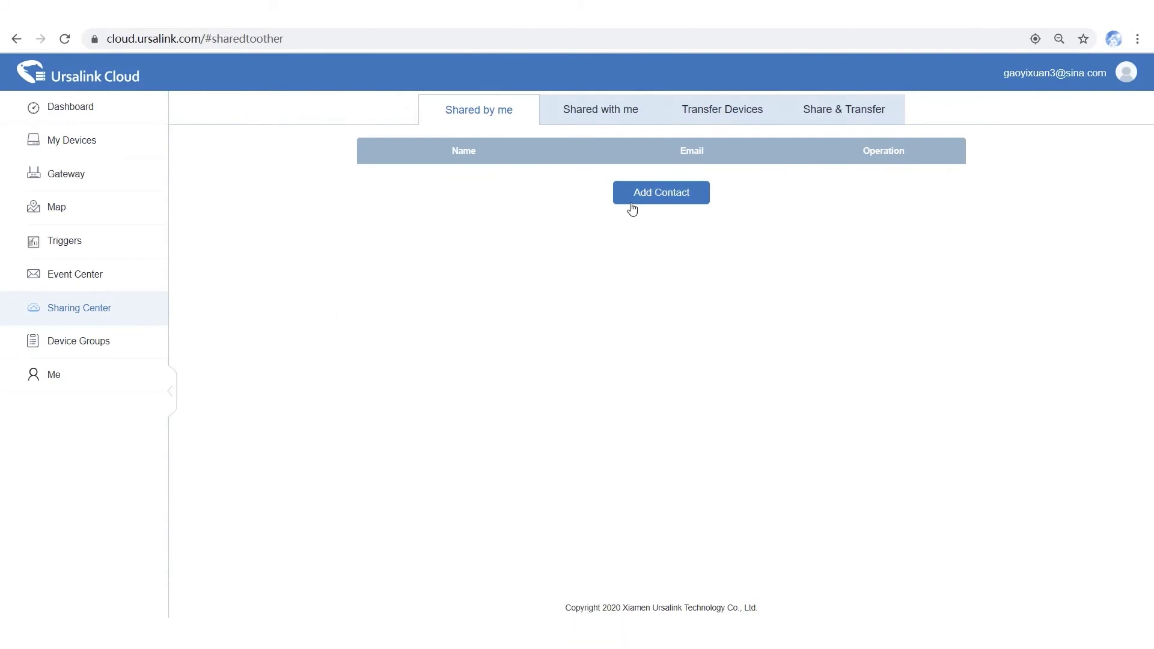
{"action": "left_click", "coordinate": [632, 197]}
{"action": "left_click", "coordinate": [494, 185]}
{"action": "type", "text": "test"}
{"action": "left_click", "coordinate": [609, 187]}
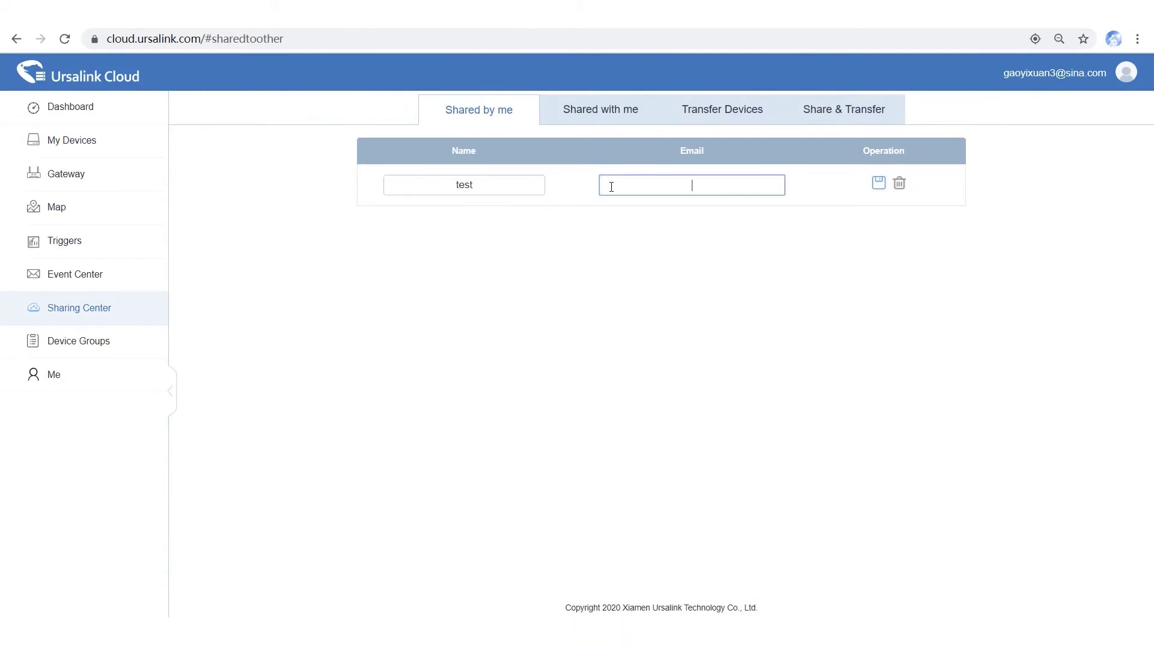
{"action": "left_click", "coordinate": [876, 183]}
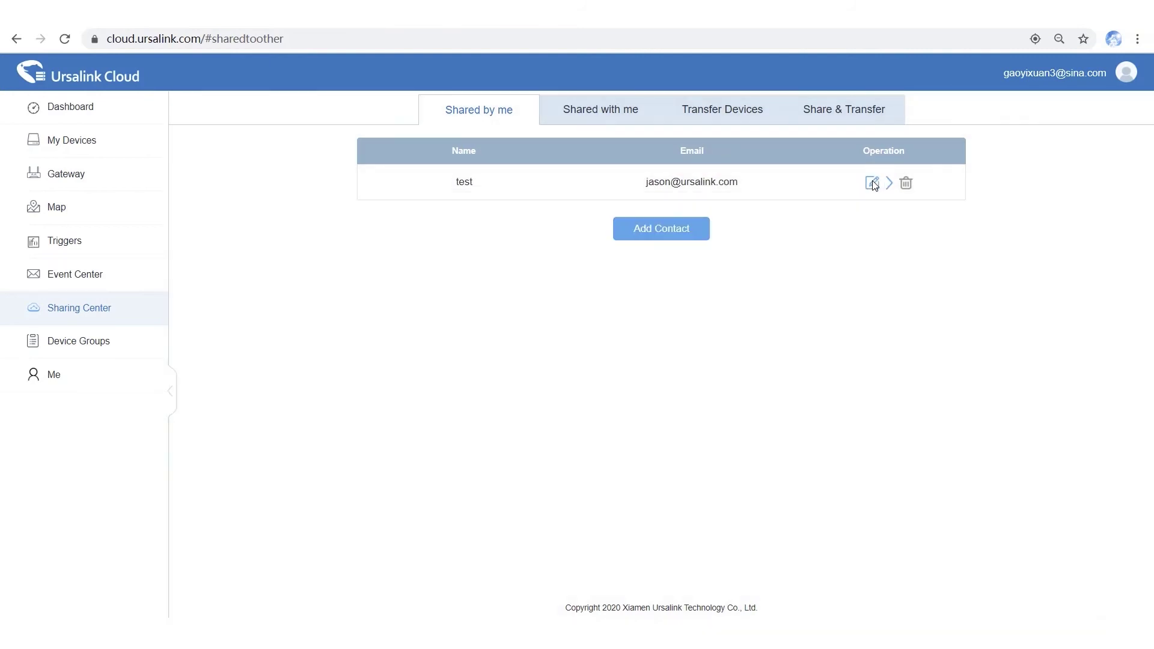
{"action": "left_click", "coordinate": [889, 183]}
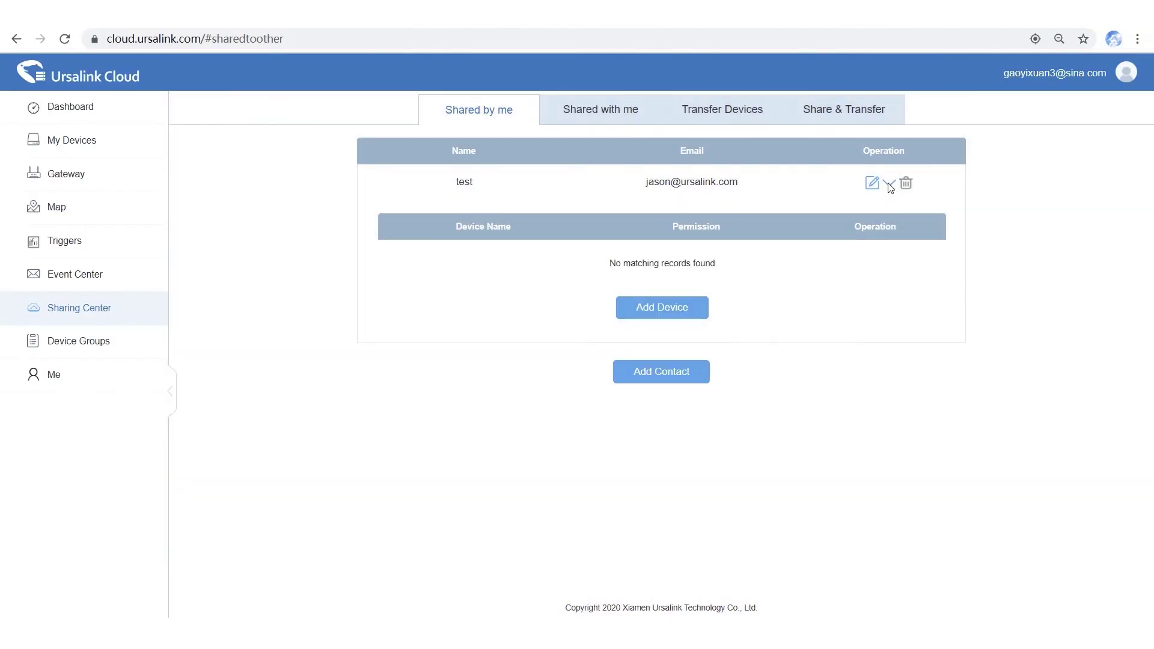
{"action": "left_click", "coordinate": [690, 308]}
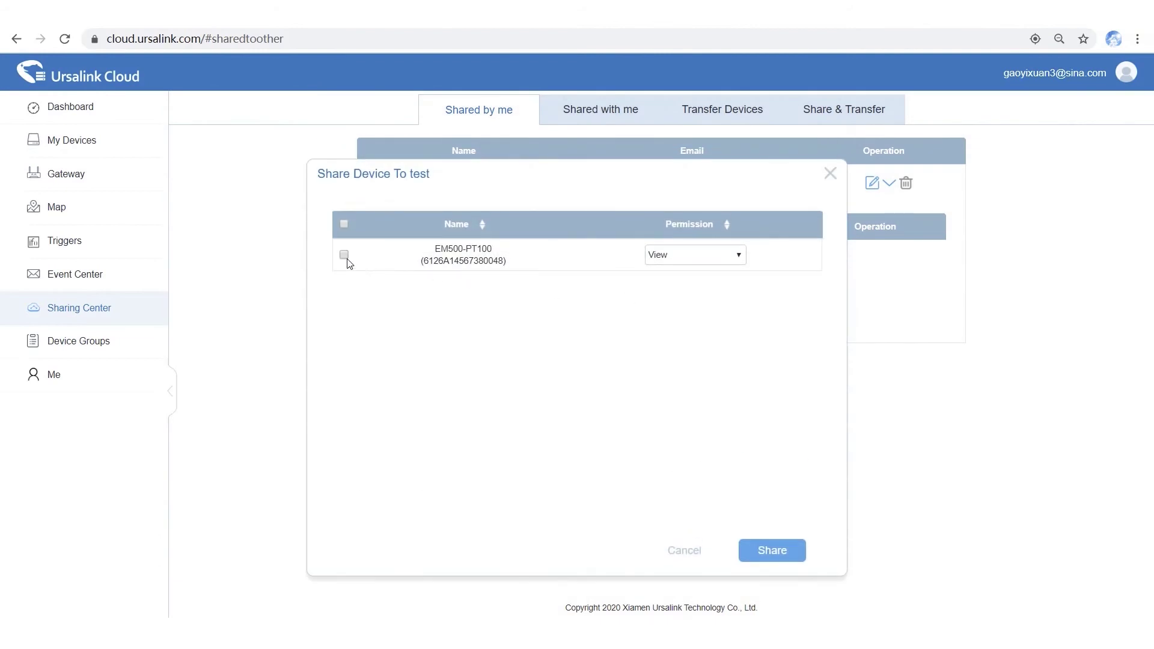
Step: Select EM500-PT100, grant View & Edit & Control permission, and confirm the share
{"action": "left_click", "coordinate": [344, 256]}
{"action": "left_click", "coordinate": [680, 260]}
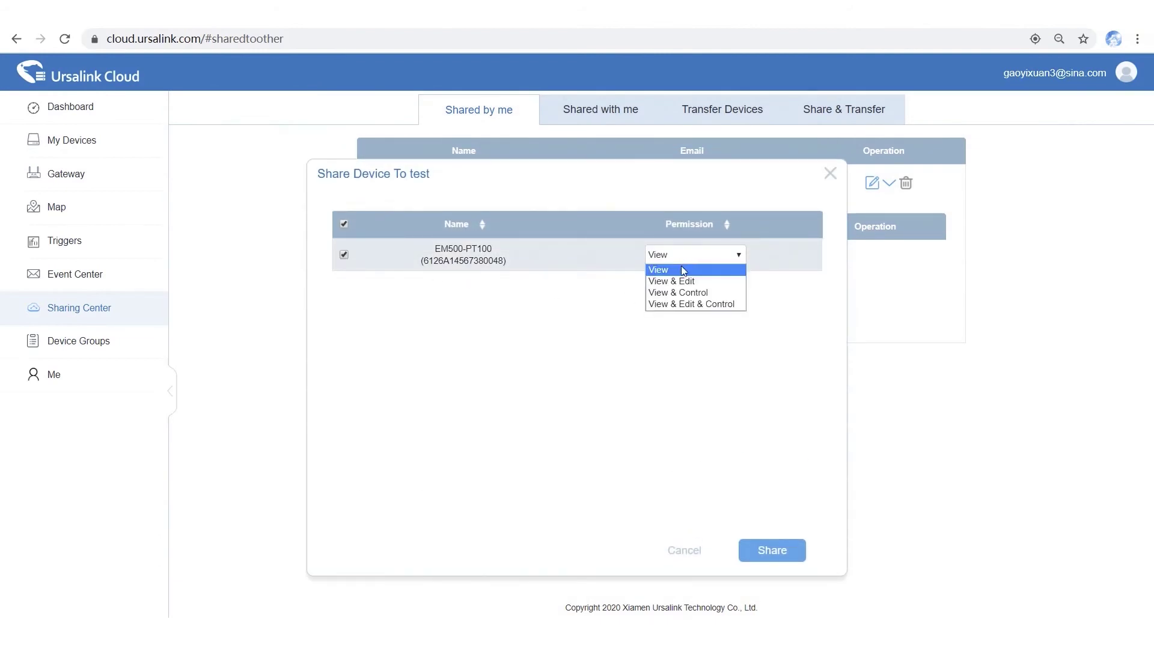
{"action": "left_click", "coordinate": [690, 304]}
{"action": "left_click", "coordinate": [767, 555]}
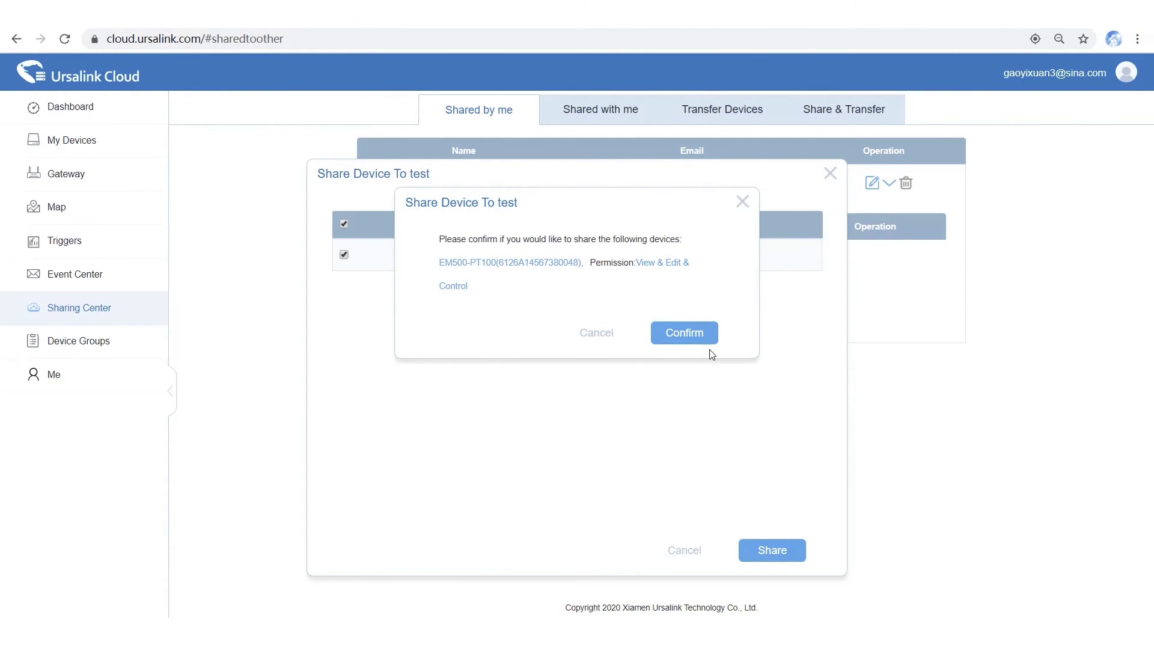
{"action": "left_click", "coordinate": [706, 344]}
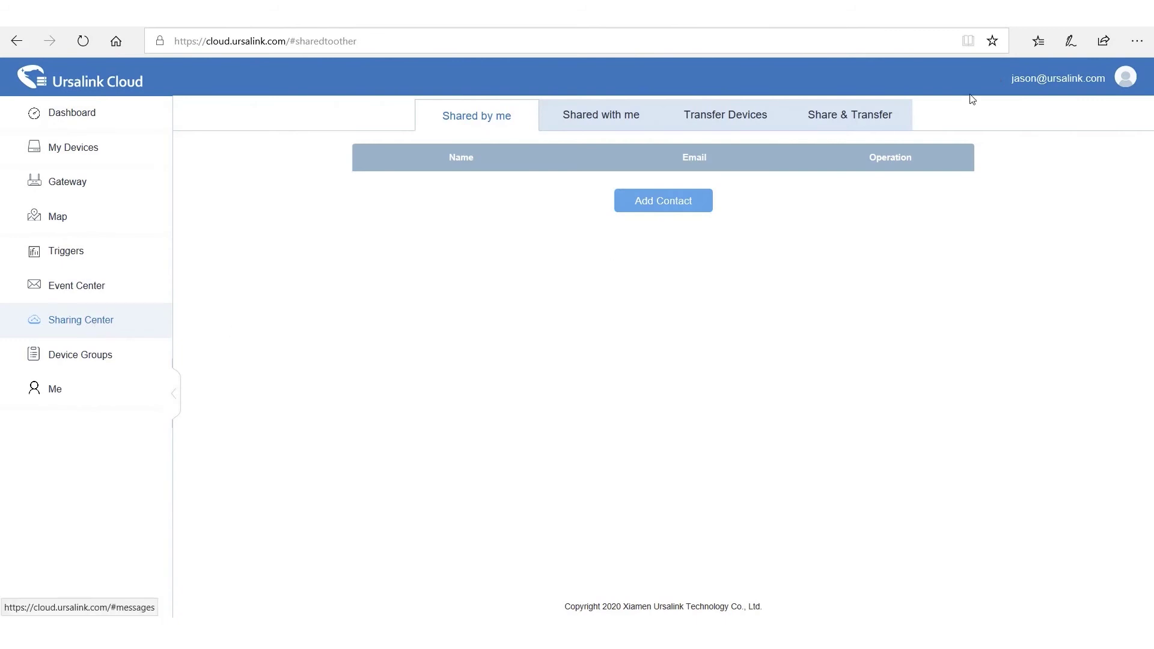
Step: Review incoming Share & Transfer messages and return to the sidebar device list
{"action": "left_click", "coordinate": [995, 79]}
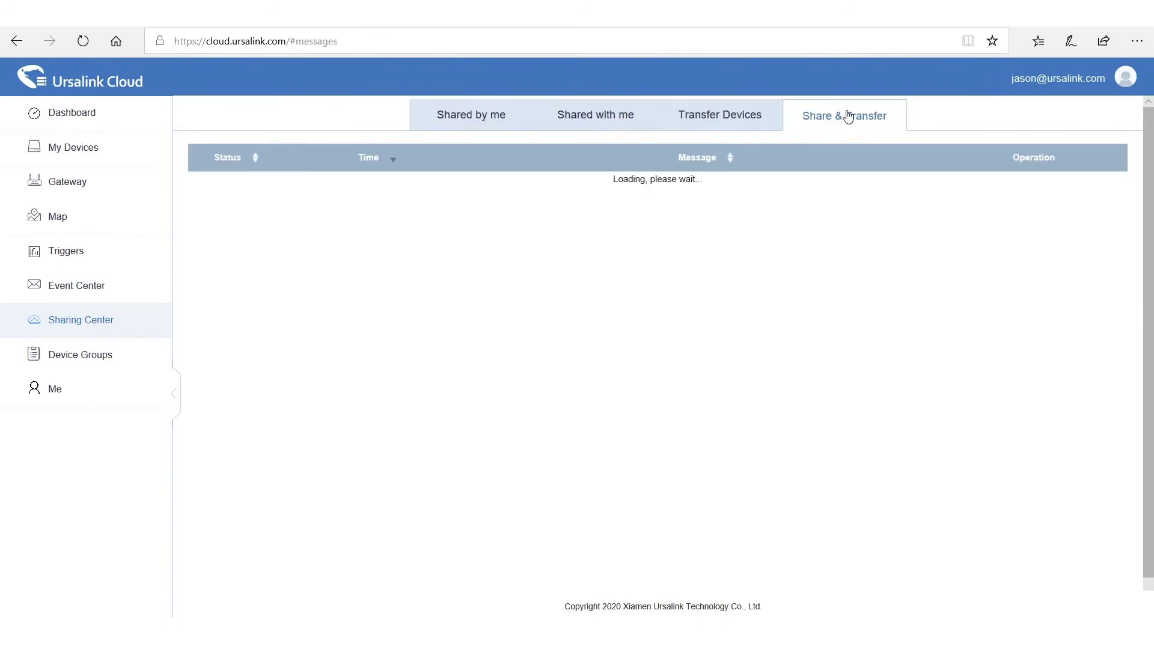
{"action": "left_click", "coordinate": [68, 153]}
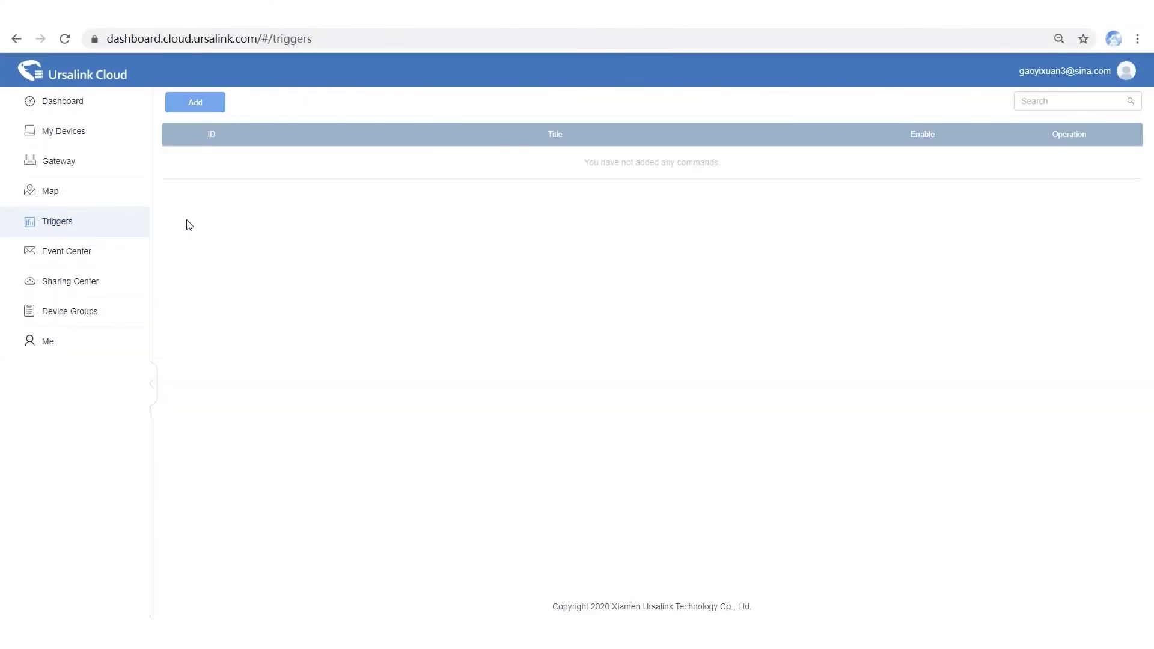
Step: Create trigger PT100 with condition EM500-PT100 Temperature ≤ 50 °C
{"action": "left_click", "coordinate": [192, 116]}
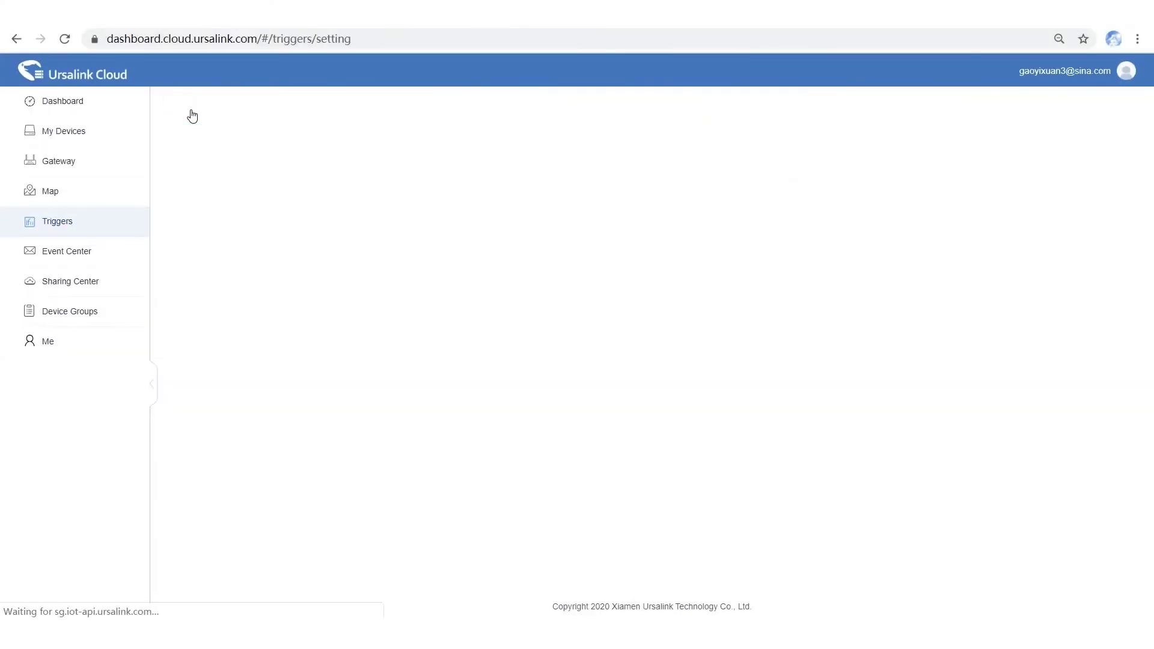
{"action": "left_click", "coordinate": [250, 148]}
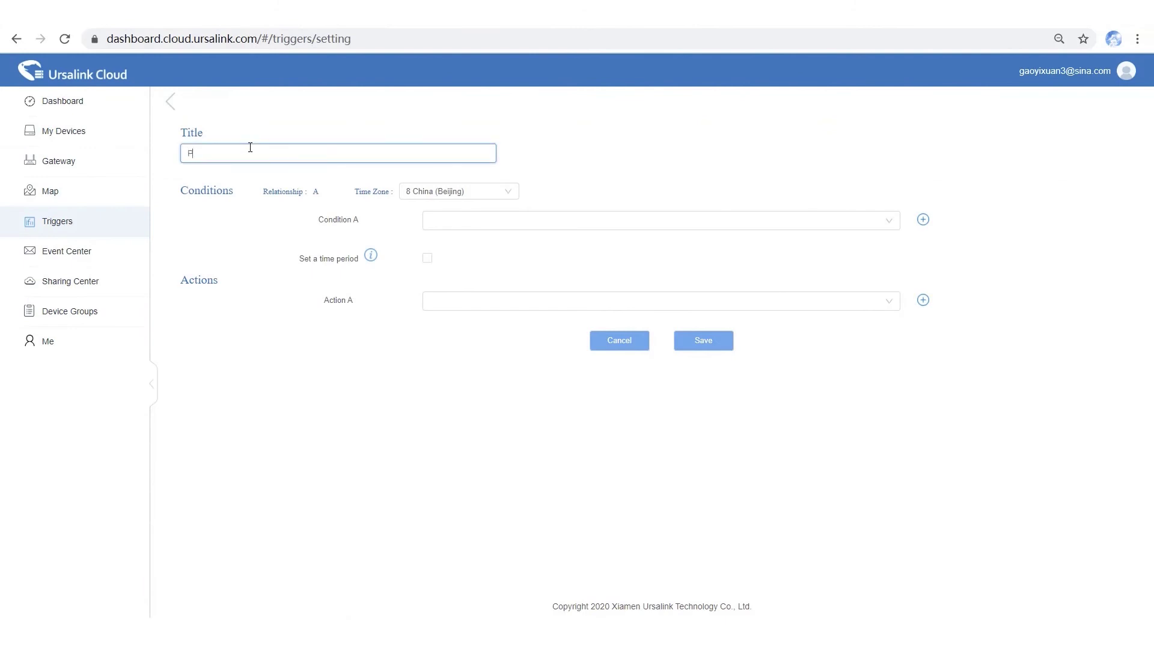
{"action": "left_click", "coordinate": [452, 224]}
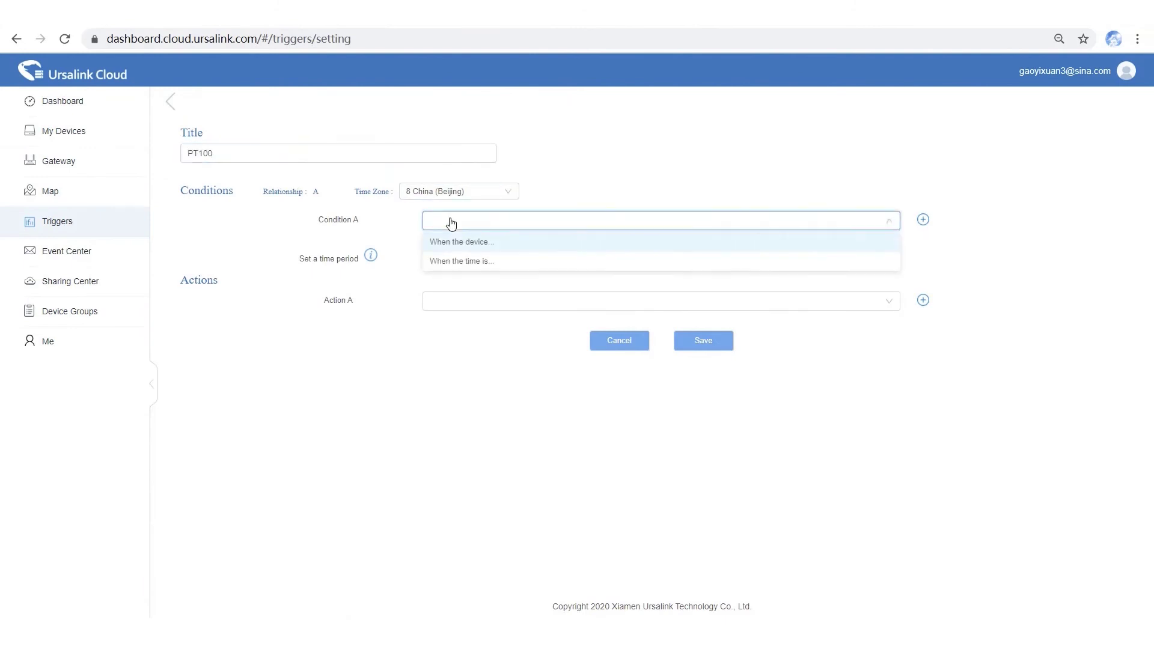
{"action": "left_click", "coordinate": [453, 243]}
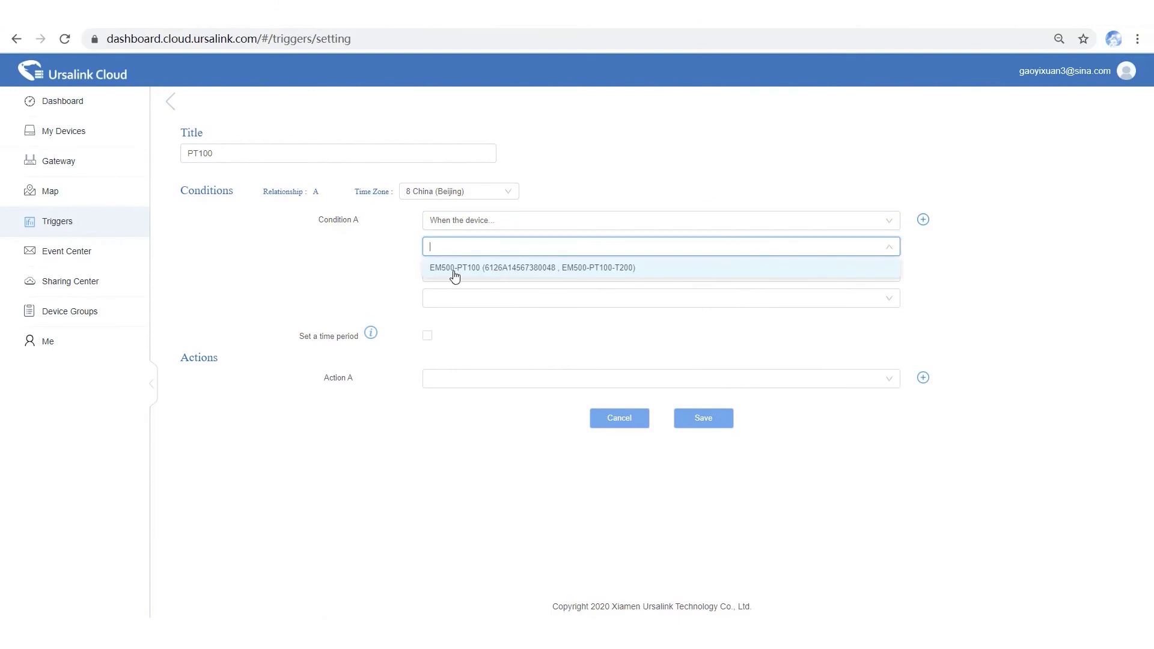
{"action": "left_click", "coordinate": [456, 273]}
{"action": "left_click", "coordinate": [455, 275]}
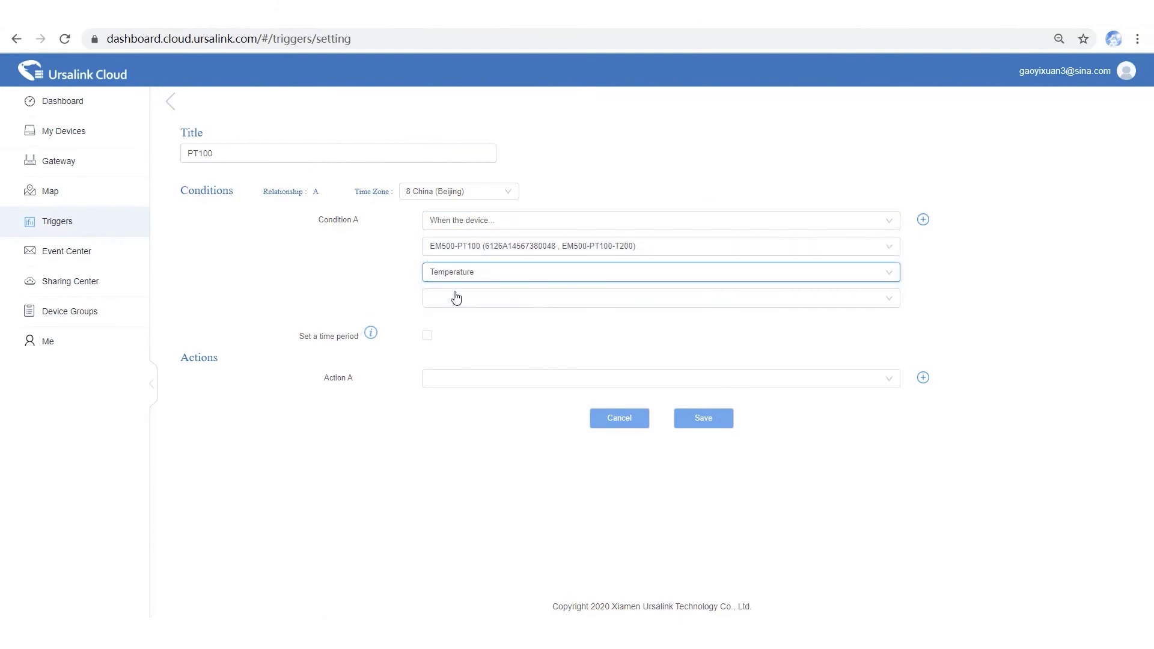
{"action": "left_click", "coordinate": [456, 302]}
{"action": "left_click", "coordinate": [443, 337]}
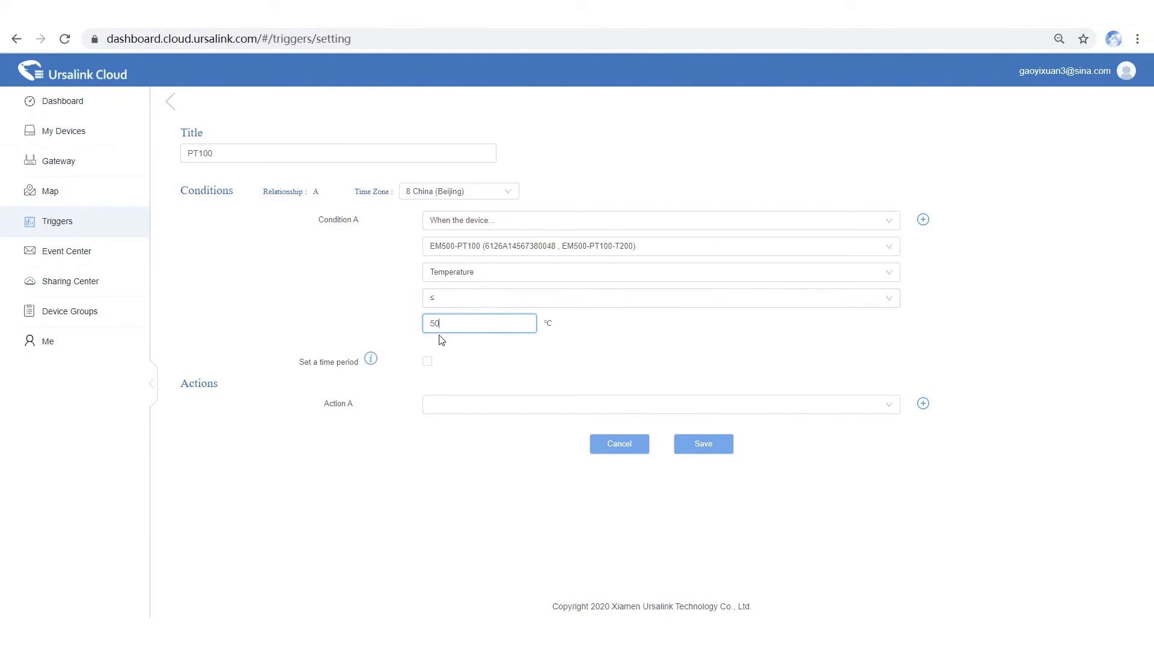
Step: Limit PT100 to 02:00–23:59 Tuesday–Saturday with an alarm notification, and save
{"action": "left_click", "coordinate": [430, 366]}
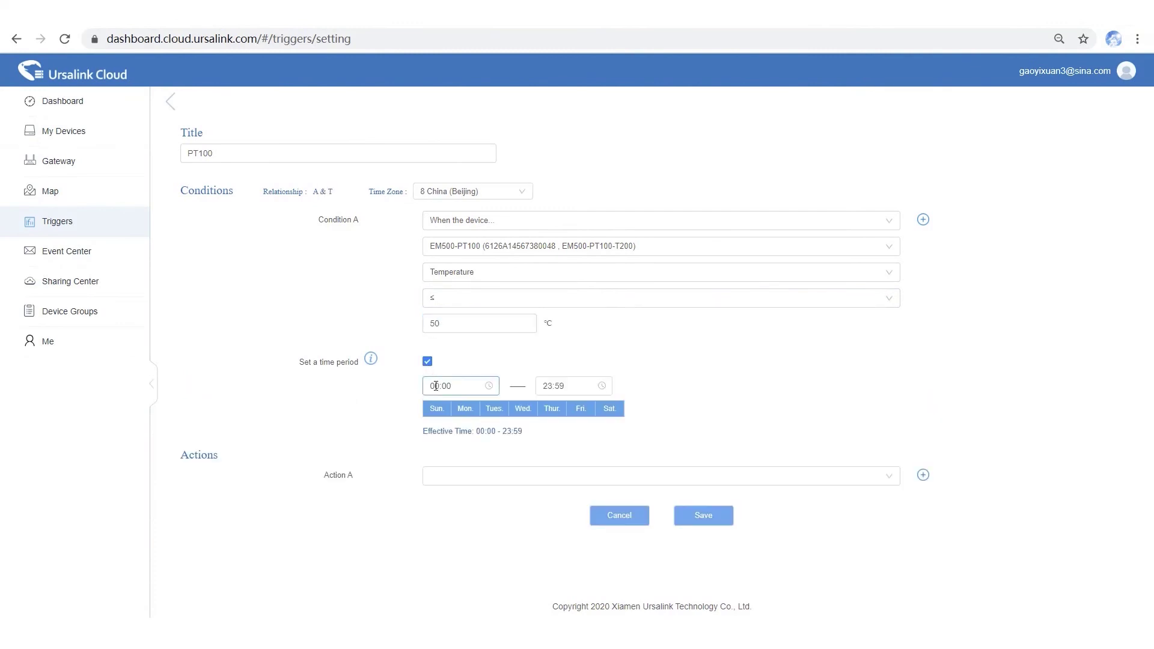
{"action": "left_click", "coordinate": [433, 386]}
{"action": "left_click", "coordinate": [447, 439]}
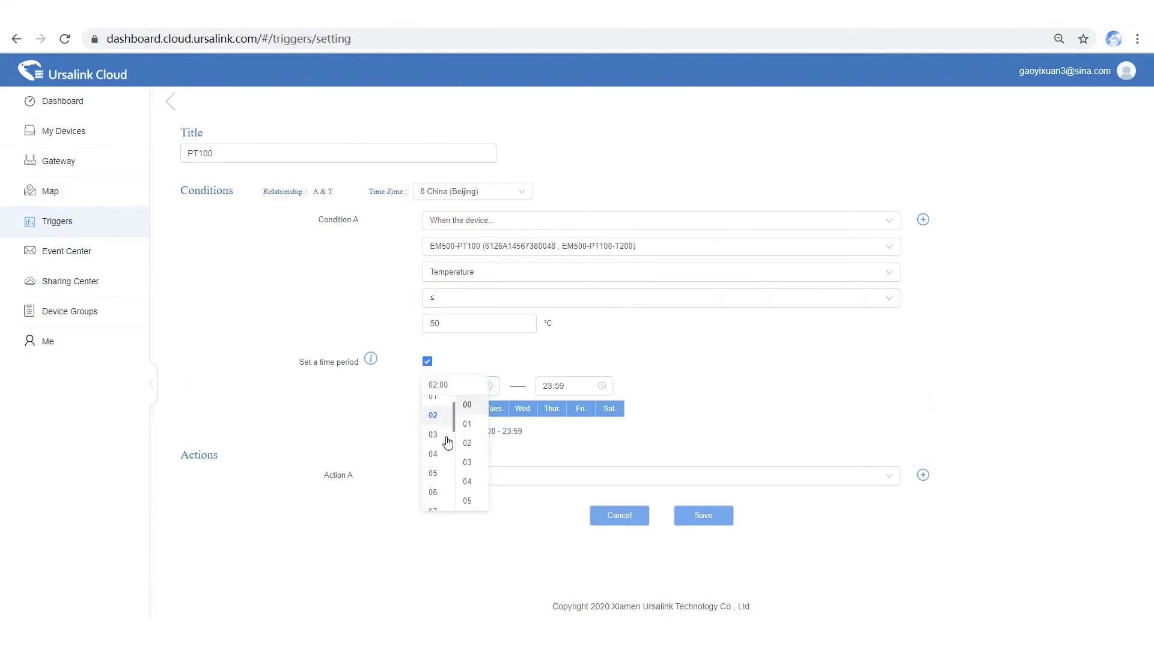
{"action": "left_click", "coordinate": [543, 433]}
{"action": "left_click", "coordinate": [447, 413]}
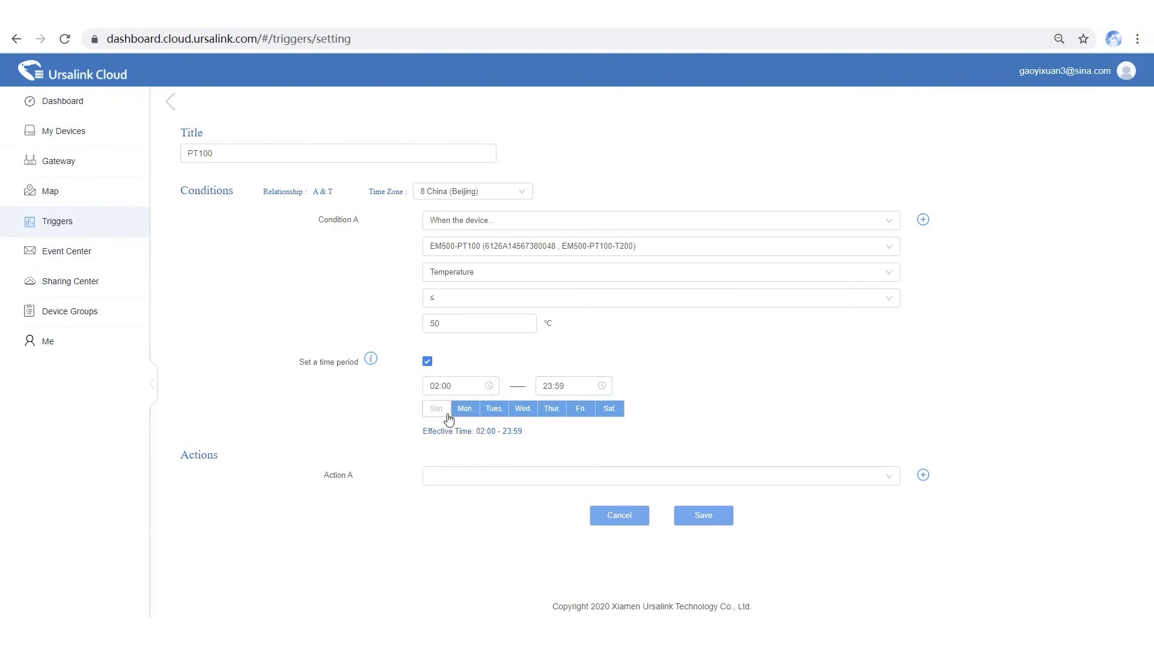
{"action": "left_click", "coordinate": [475, 476]}
{"action": "left_click", "coordinate": [469, 516]}
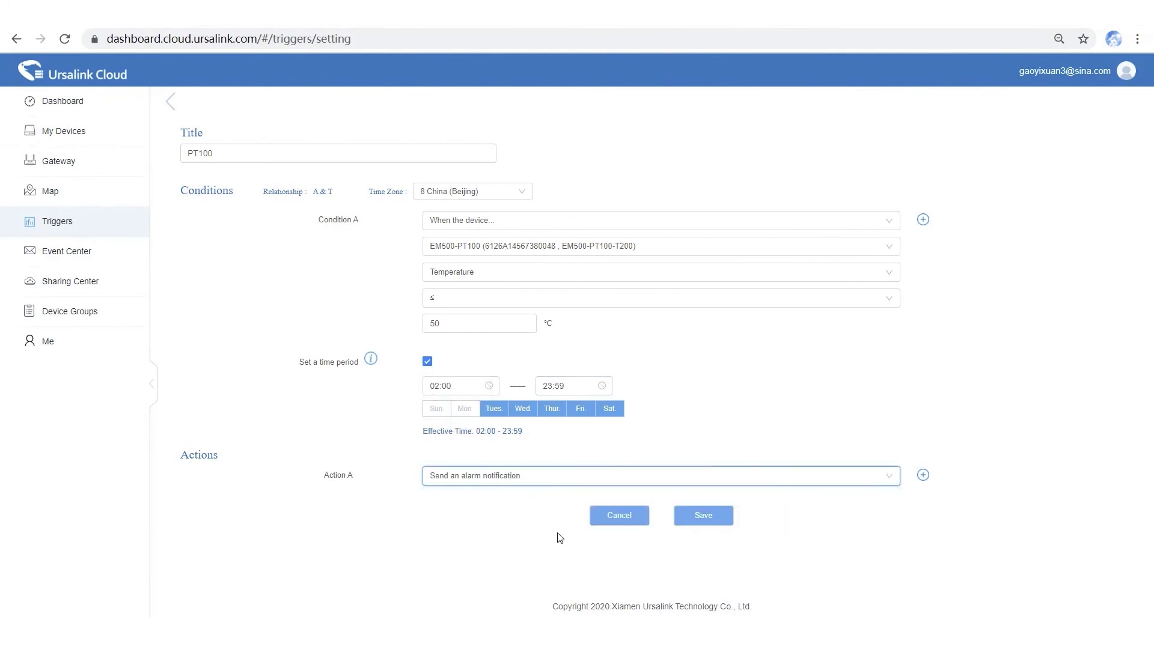
{"action": "left_click", "coordinate": [697, 527]}
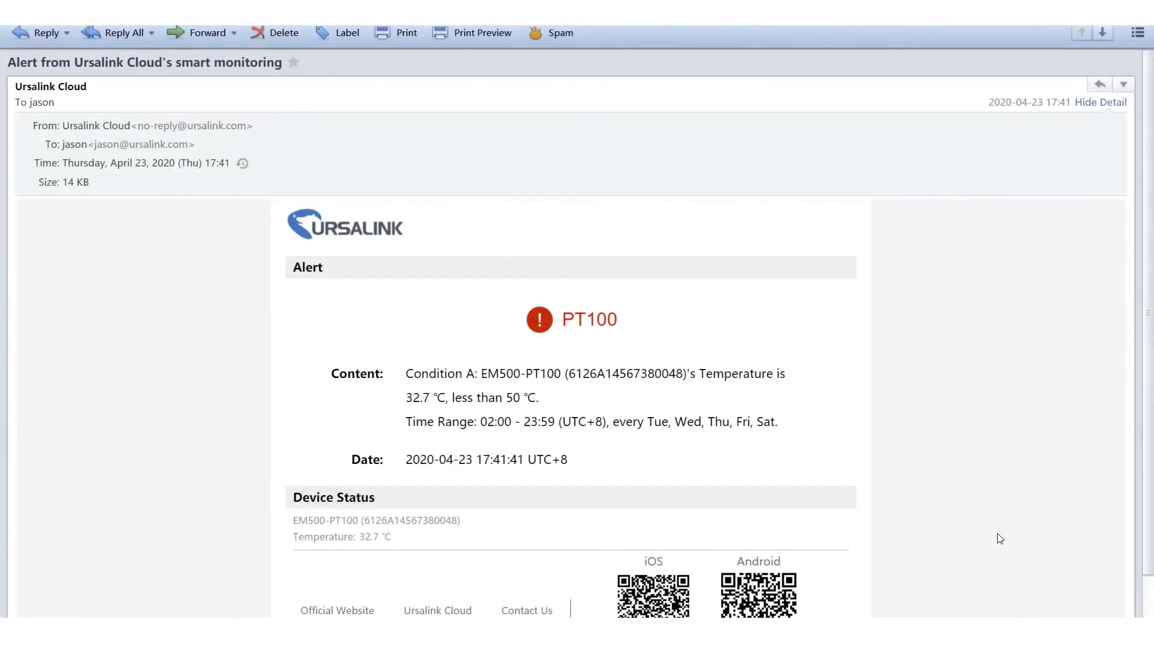
{"action": "scroll", "coordinate": [999, 539], "scroll_direction": "down", "scroll_amount": 1}
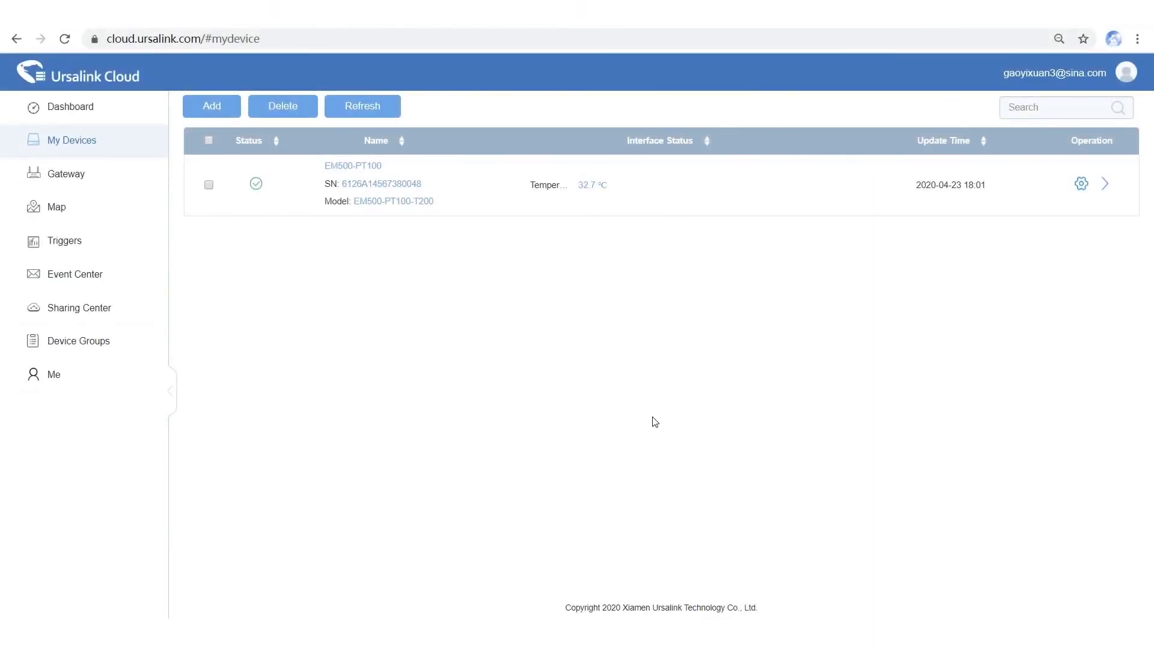
Step: Open Event Center and page forward to the older alarm reports
{"action": "left_click", "coordinate": [121, 287]}
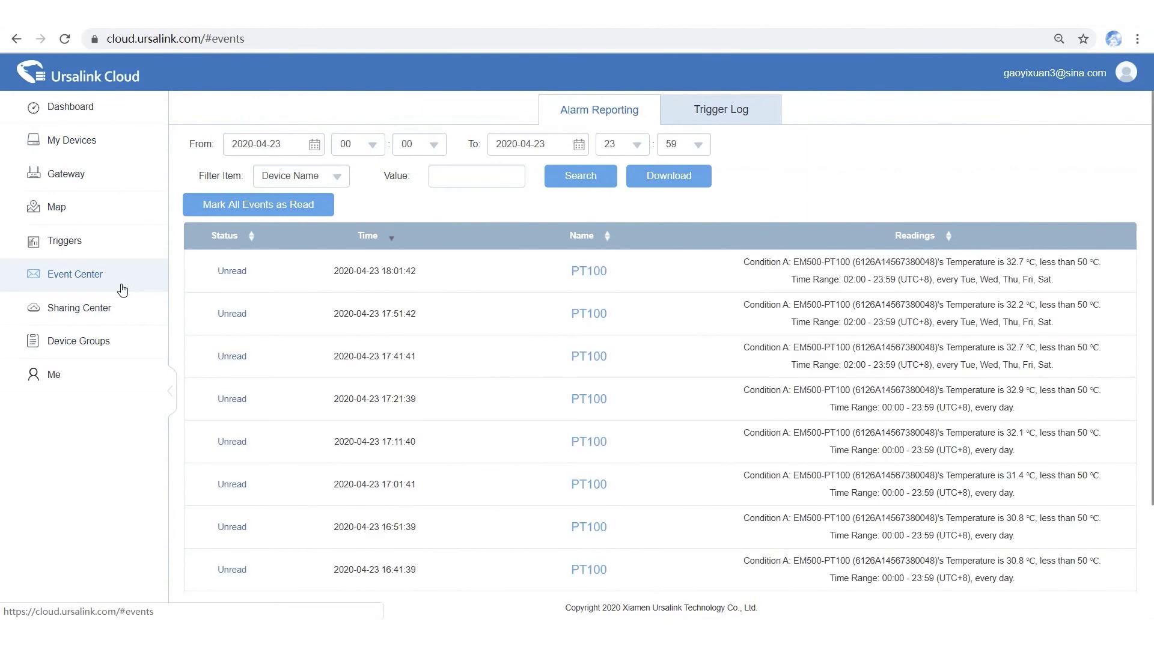
{"action": "scroll", "coordinate": [486, 313], "scroll_direction": "down", "scroll_amount": 2}
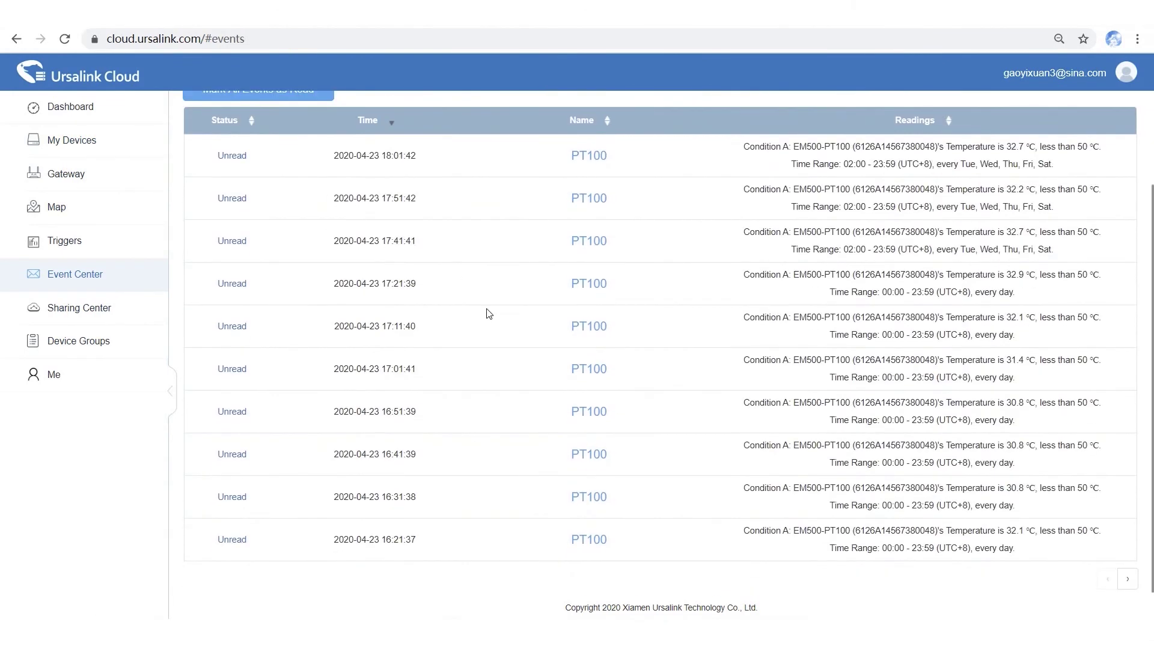
{"action": "left_click", "coordinate": [1127, 580]}
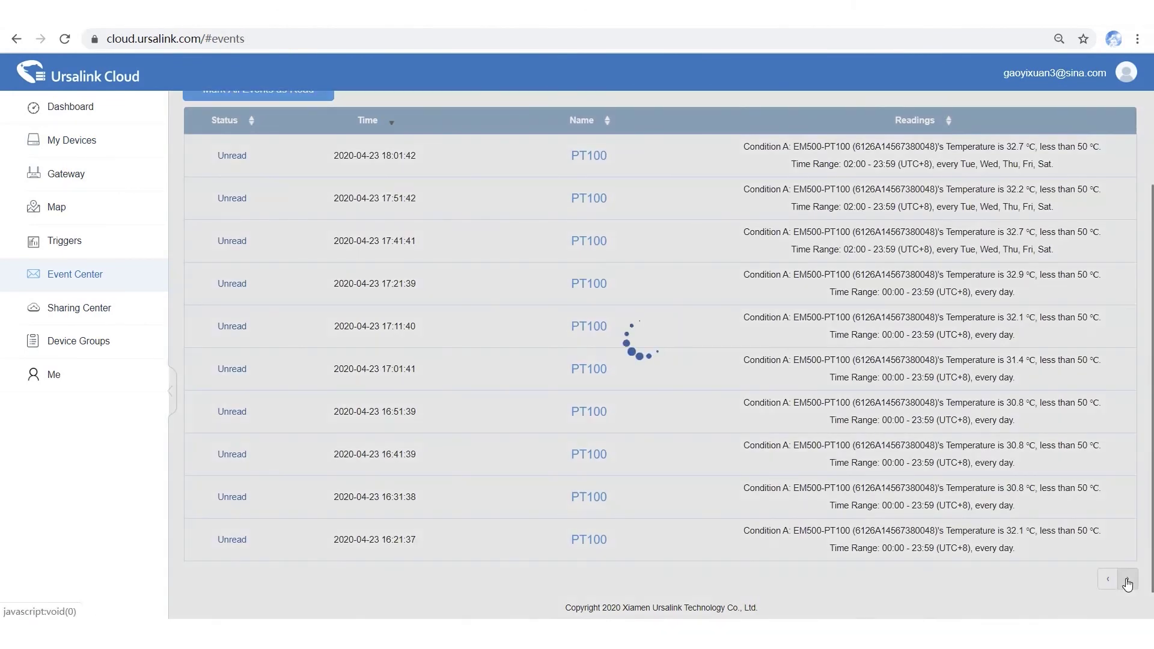
{"action": "scroll", "coordinate": [1075, 551], "scroll_direction": "down", "scroll_amount": 2}
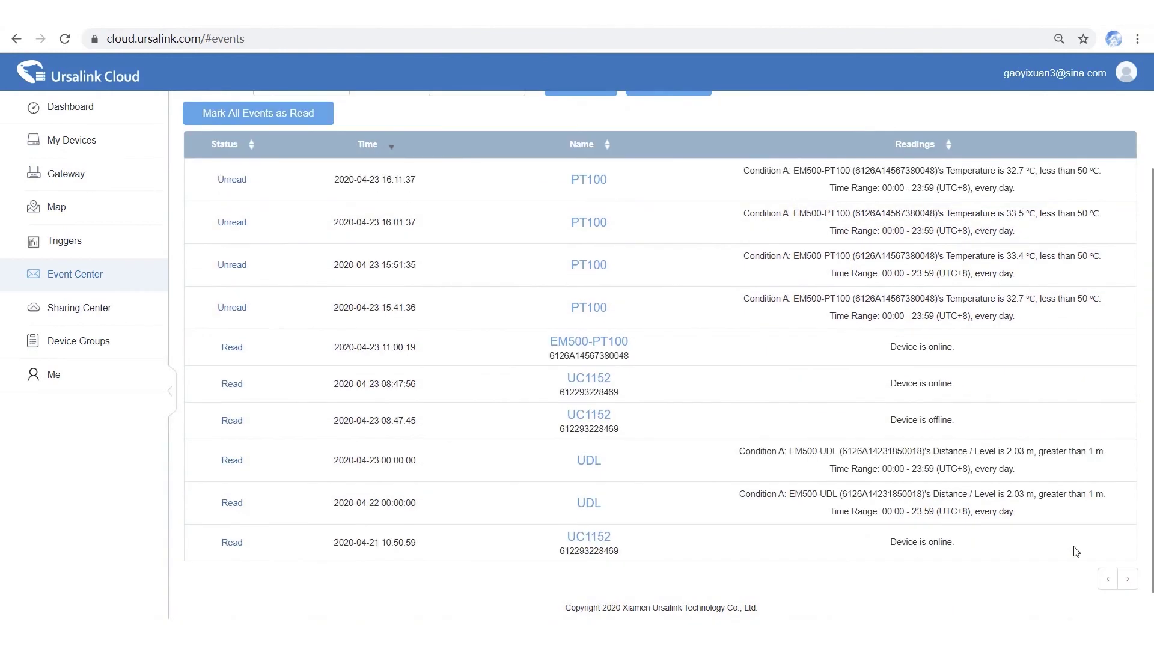
{"action": "scroll", "coordinate": [1076, 551], "scroll_direction": "up", "scroll_amount": 2}
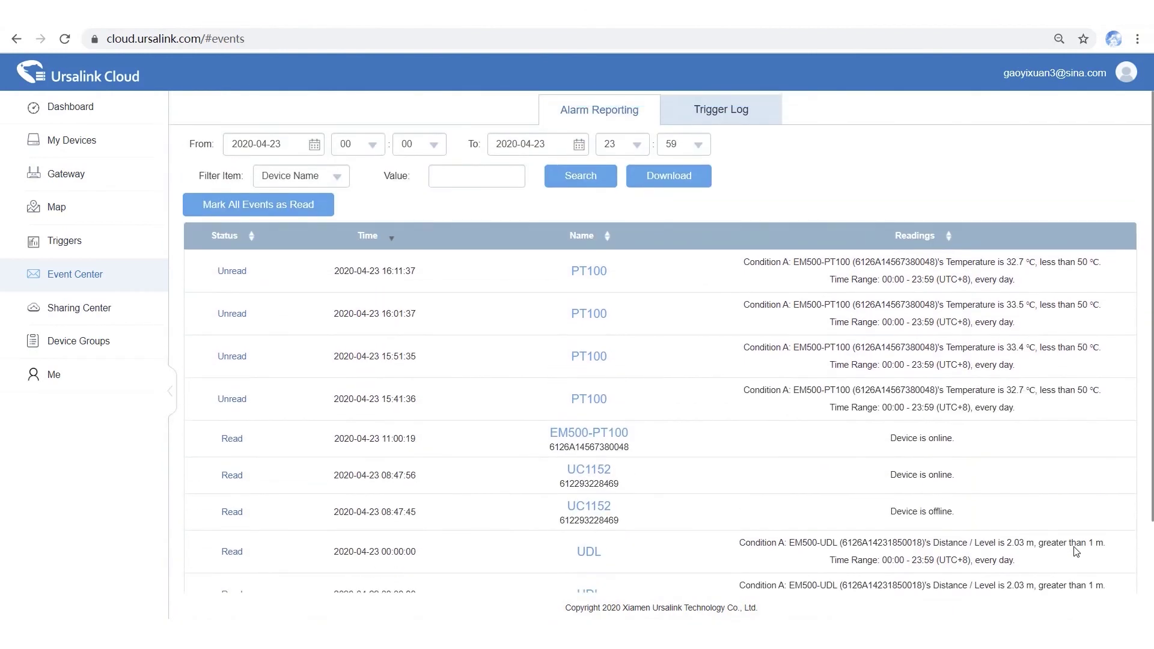
Step: Set the alarm report start time to 17:30
{"action": "left_click", "coordinate": [316, 146]}
{"action": "left_click", "coordinate": [348, 148]}
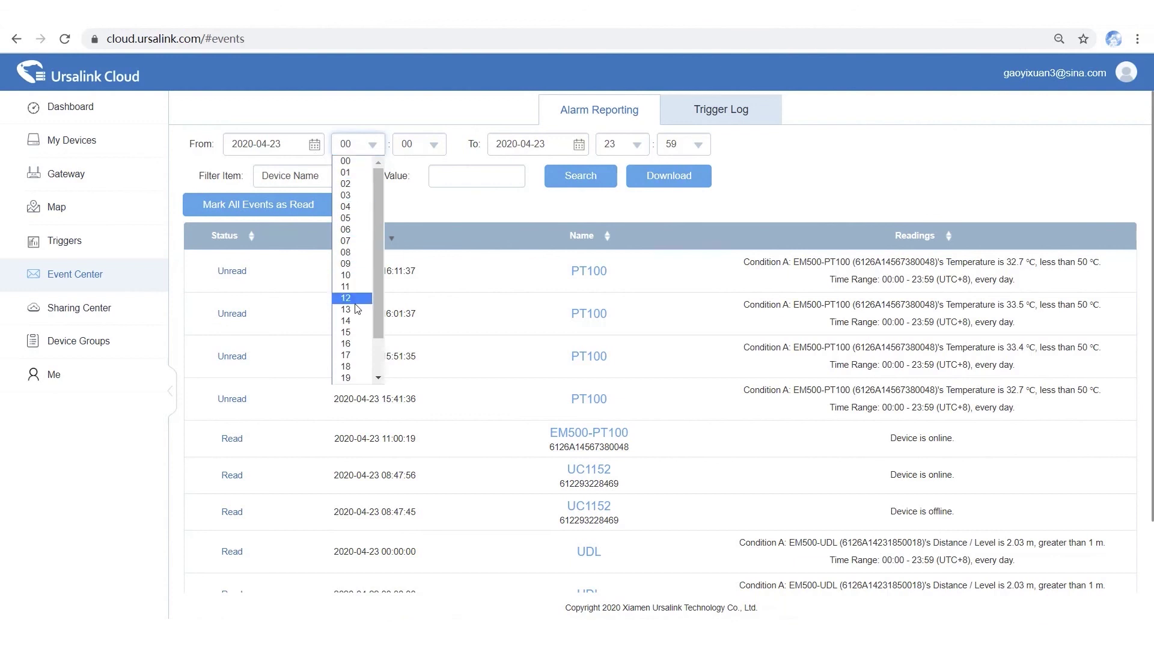
{"action": "left_click", "coordinate": [351, 352]}
{"action": "left_click", "coordinate": [416, 150]}
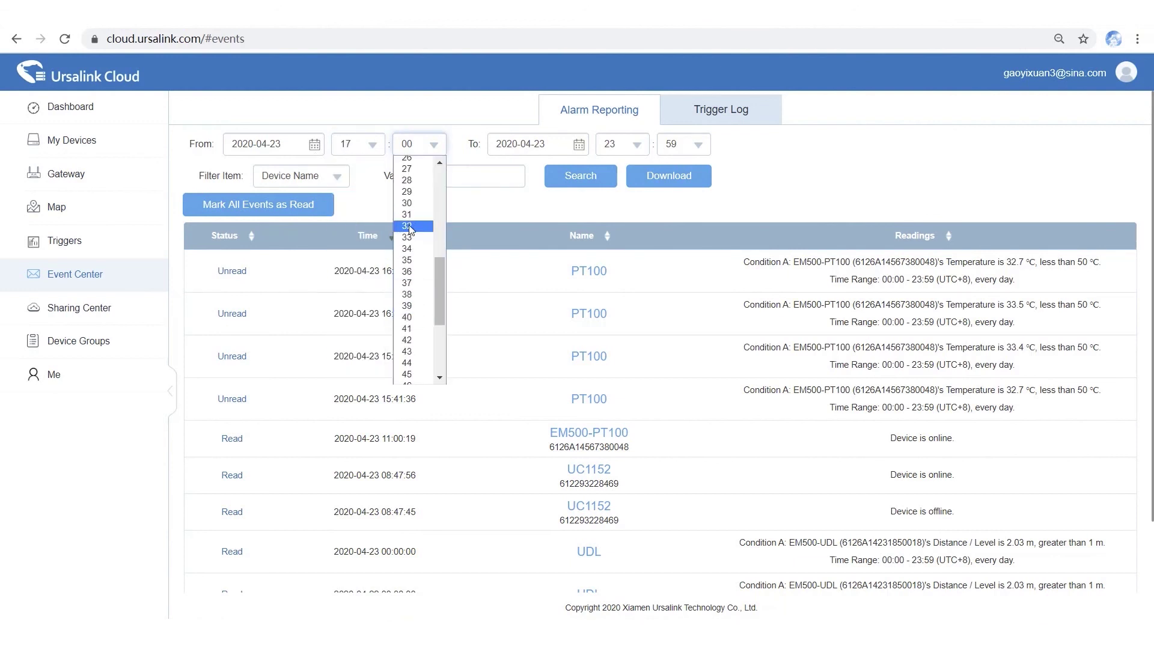
{"action": "left_click", "coordinate": [412, 203]}
Step: Filter alarm reports by Command Title PT100 and search, leaving three events
{"action": "left_click", "coordinate": [334, 177]}
{"action": "left_click", "coordinate": [307, 215]}
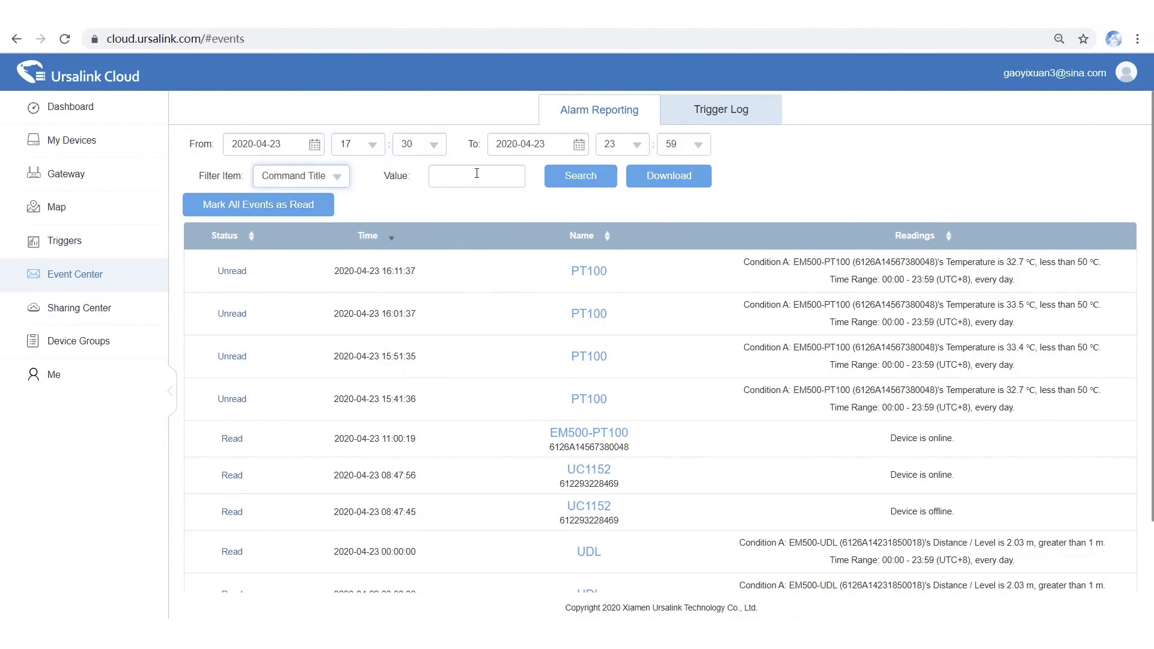
{"action": "left_click", "coordinate": [476, 175]}
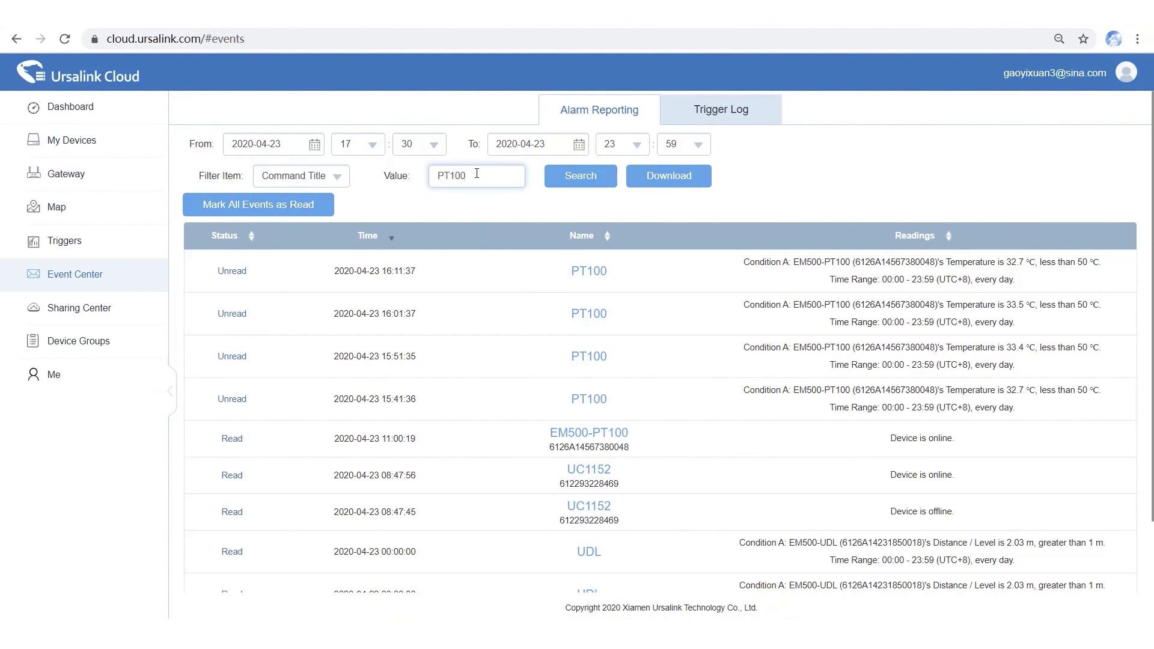
{"action": "left_click", "coordinate": [561, 184]}
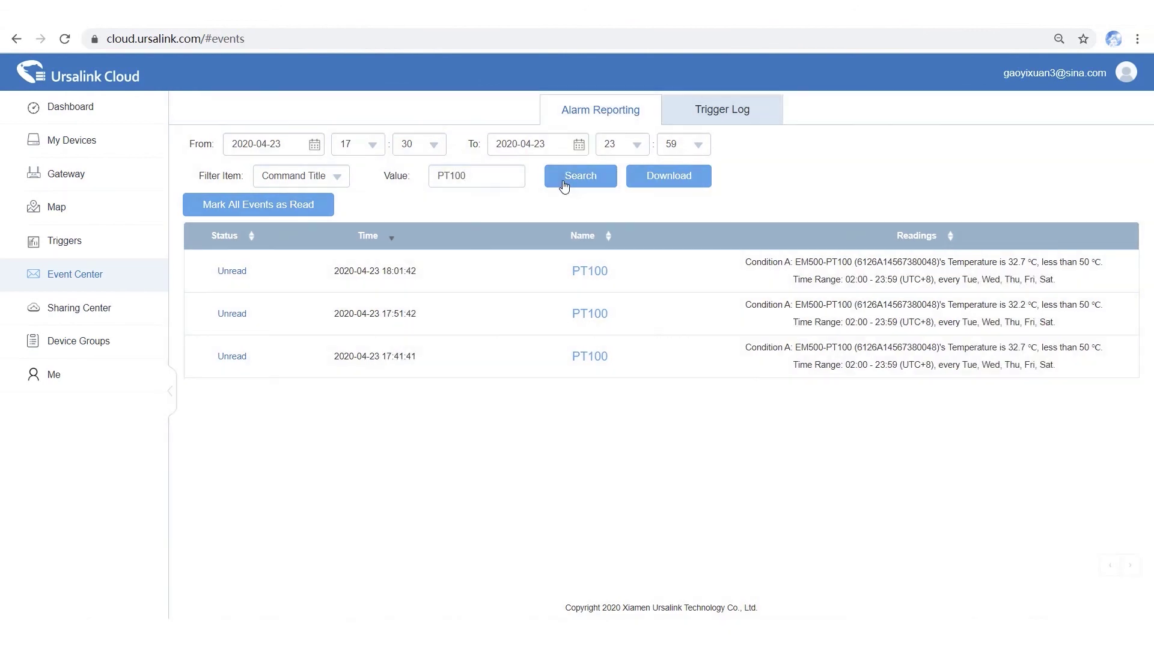